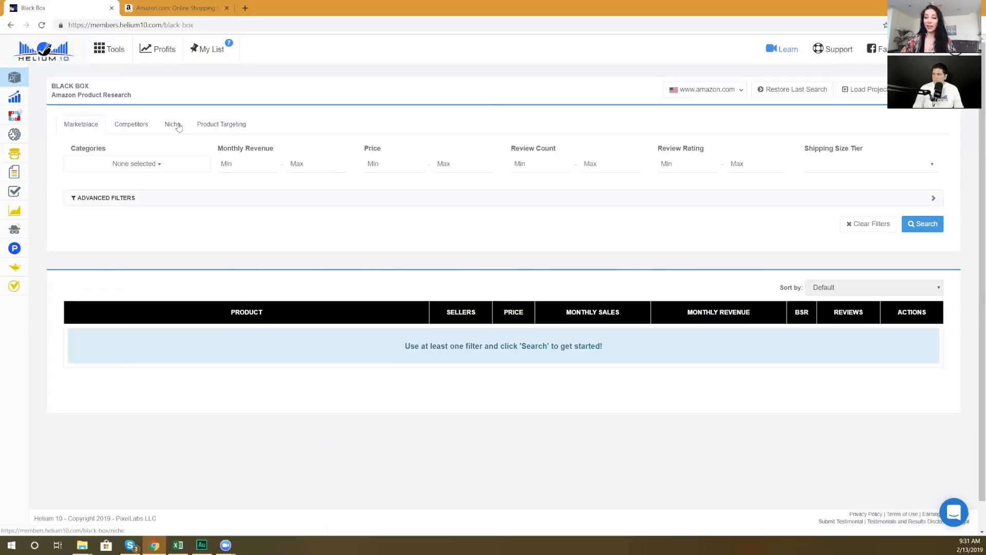
click(167, 165)
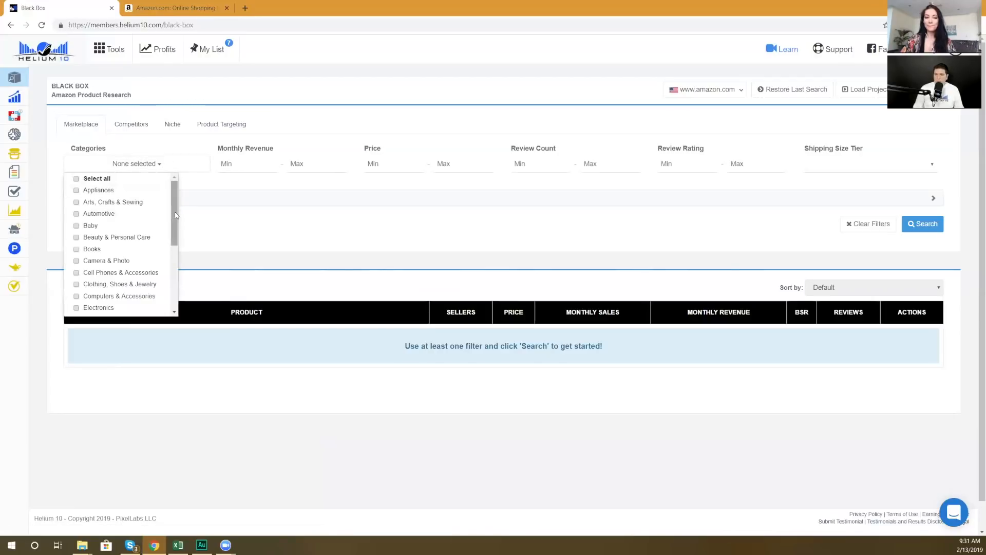
drag(175, 216, 180, 285)
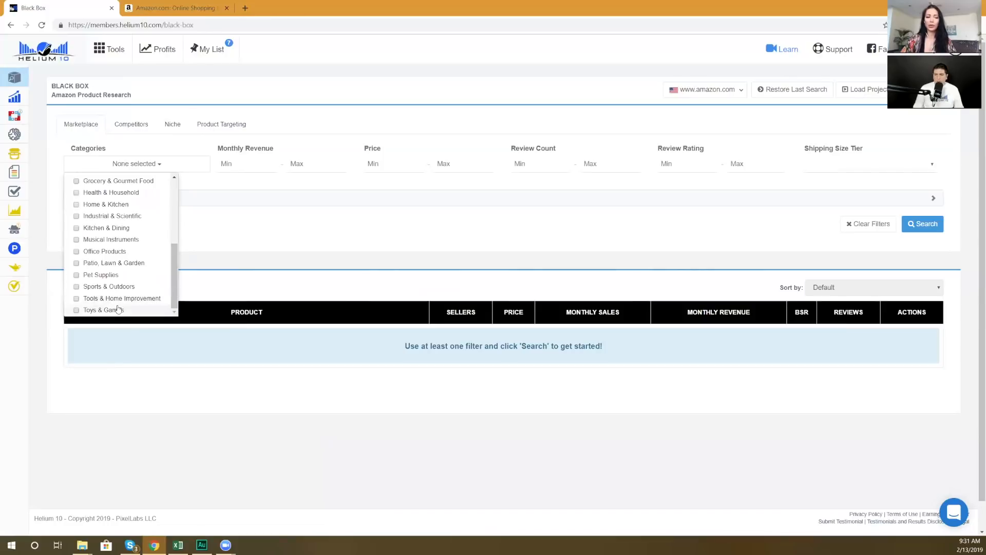
click(86, 287)
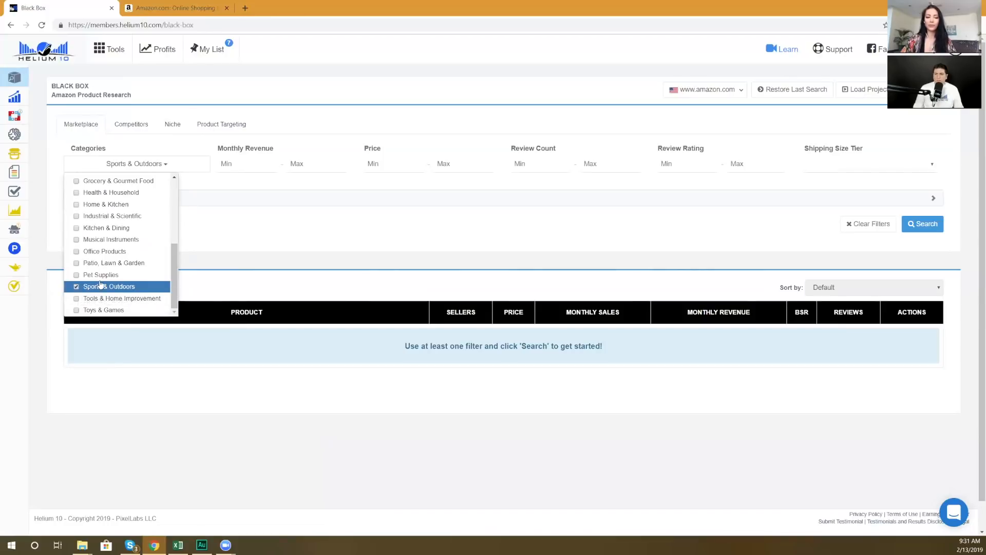
click(211, 230)
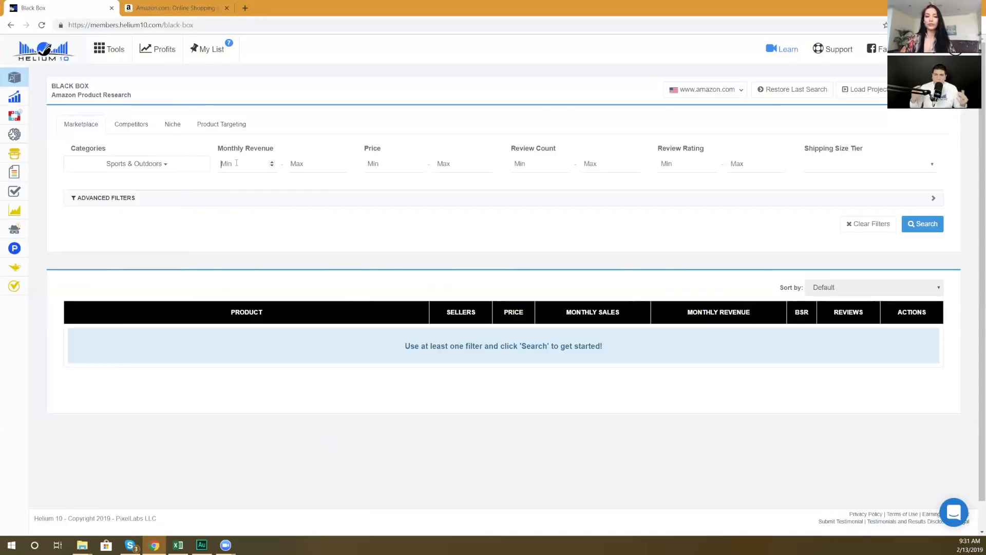
key(alt+Left)
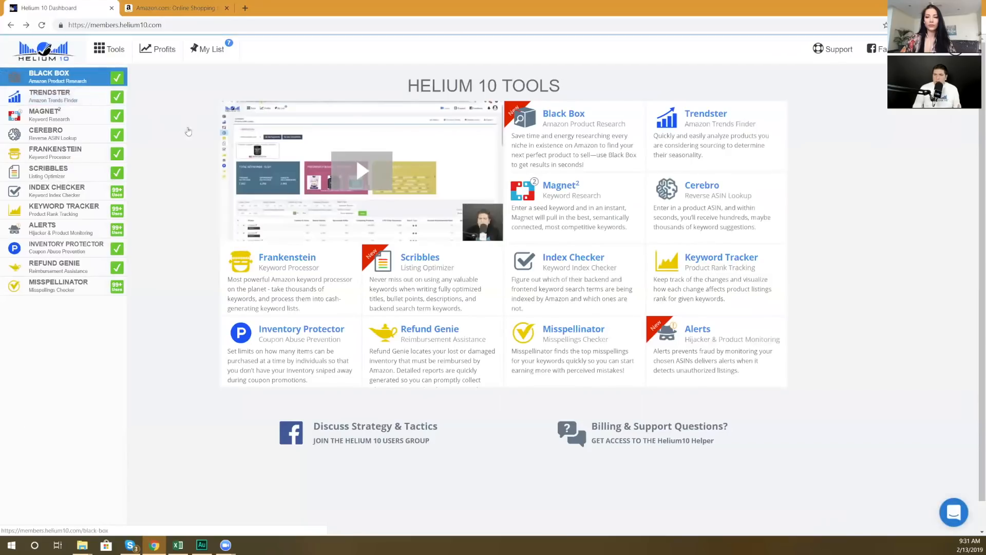
key(alt+Right)
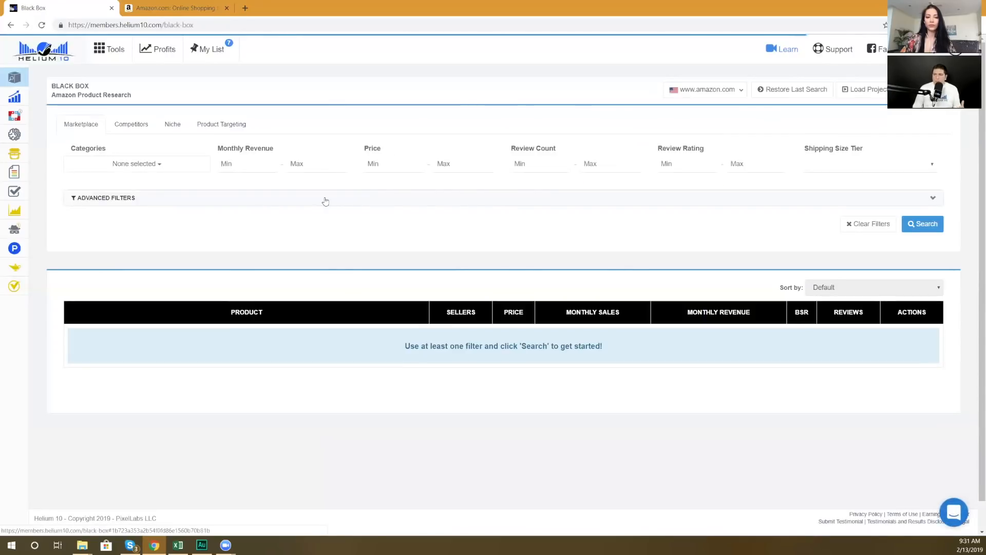
Step: Expand the advanced filters and restrict the product research to the Sports & Outdoors category
click(326, 199)
click(137, 164)
drag(174, 211, 175, 274)
click(77, 288)
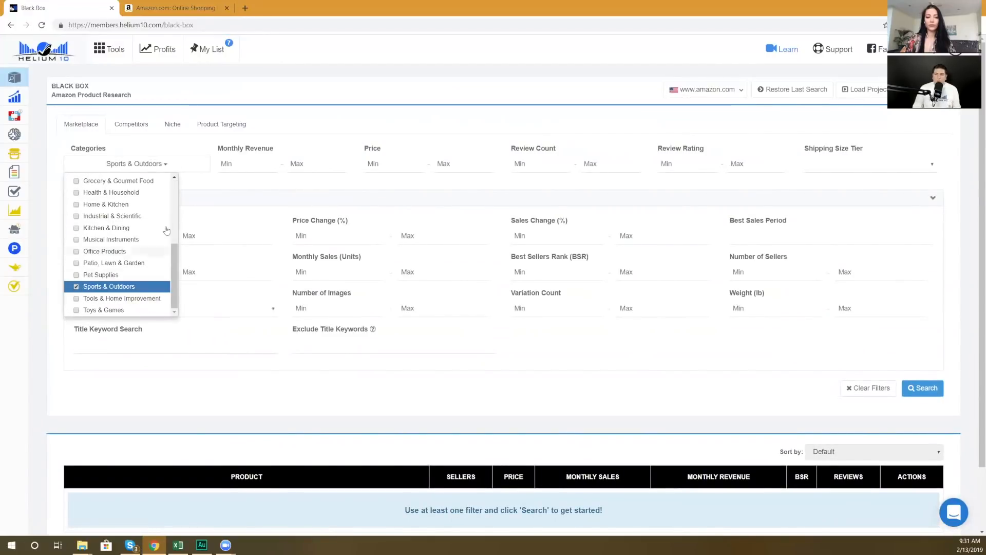
click(298, 122)
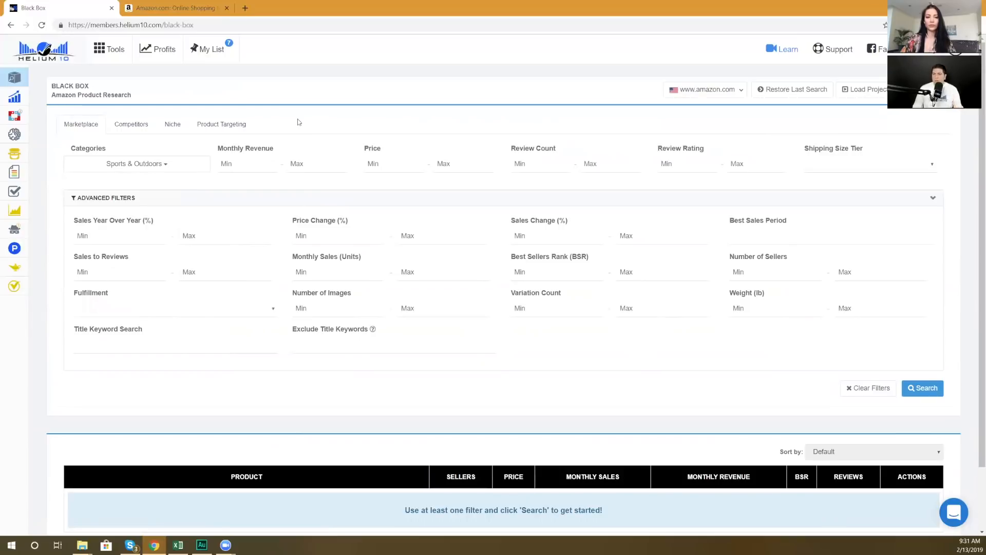
Step: Set the minimum monthly revenue to 10000 and the price range to 15–25
click(258, 168)
text(10000)
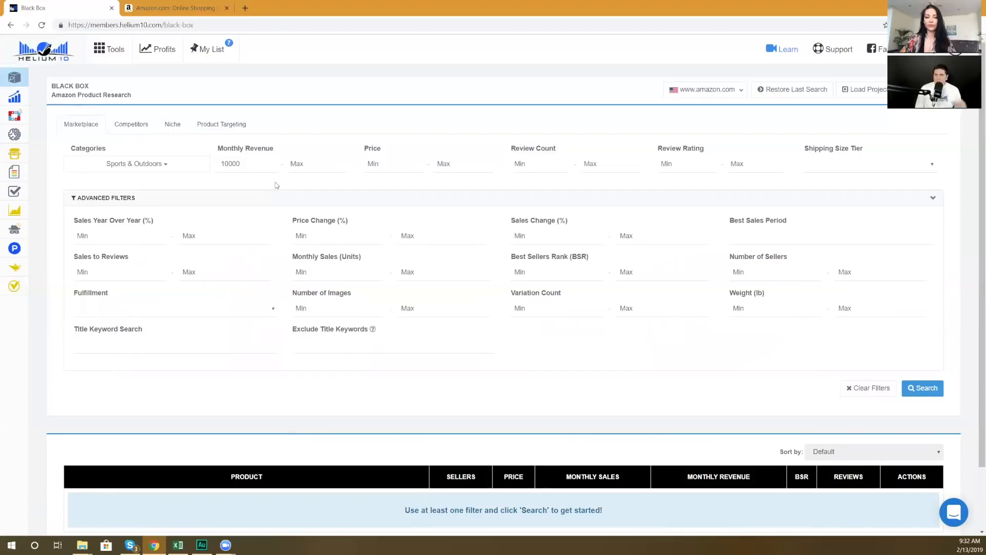
click(388, 163)
text(15)
click(447, 167)
text(25)
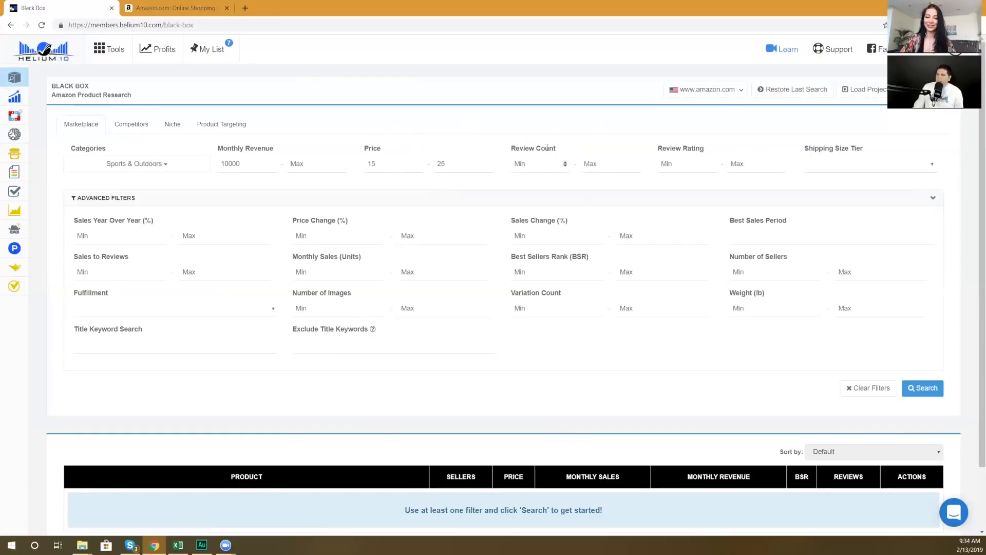
Step: Switch to the Amazon store, check the search suggestions for "squat pad", and search for the suggested "barbell pad" instead
click(175, 8)
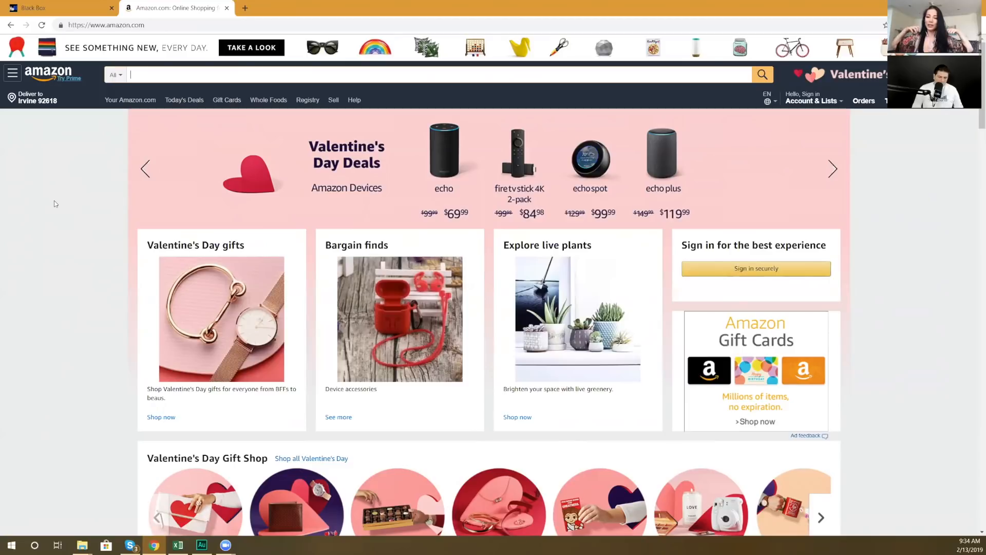
text(squat pad)
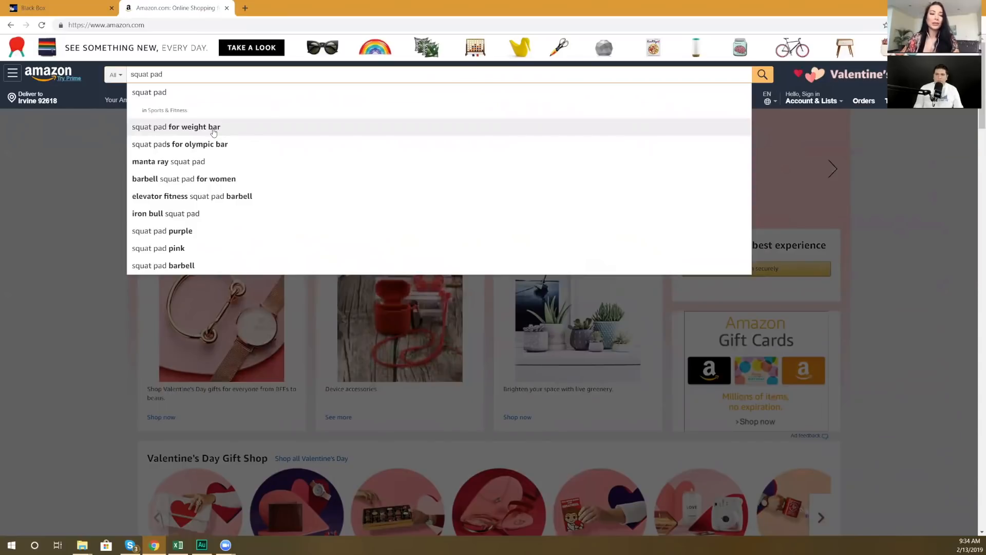
drag(163, 74, 91, 81)
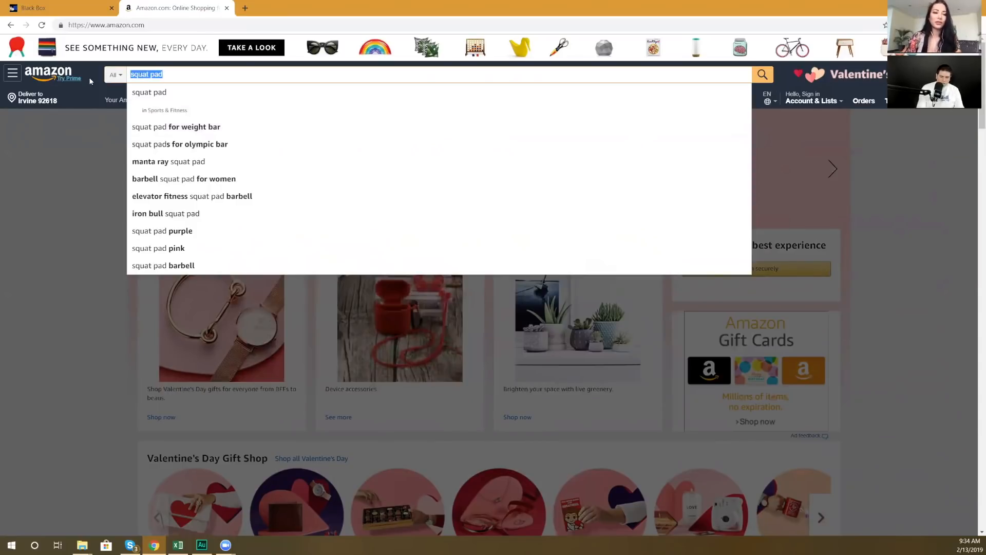
text(bar)
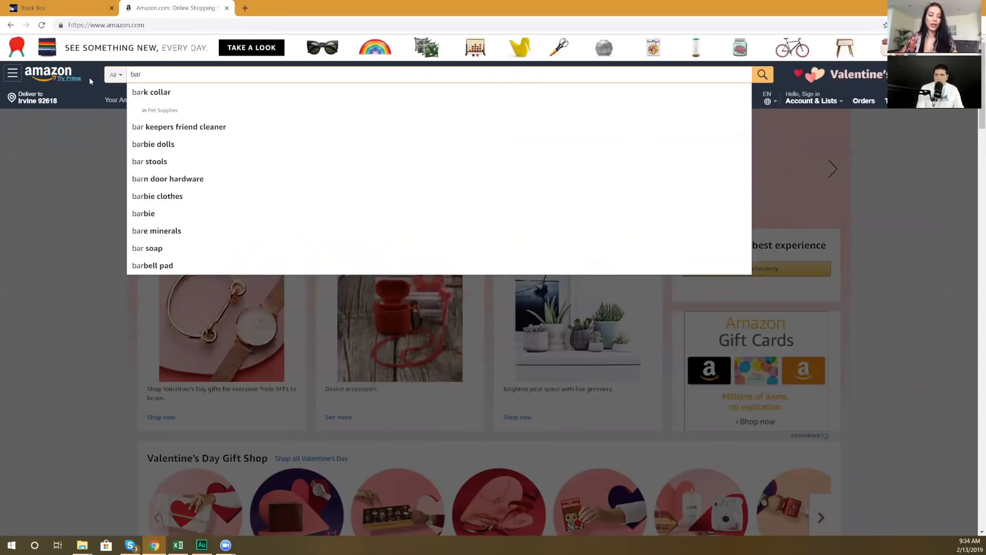
text(be)
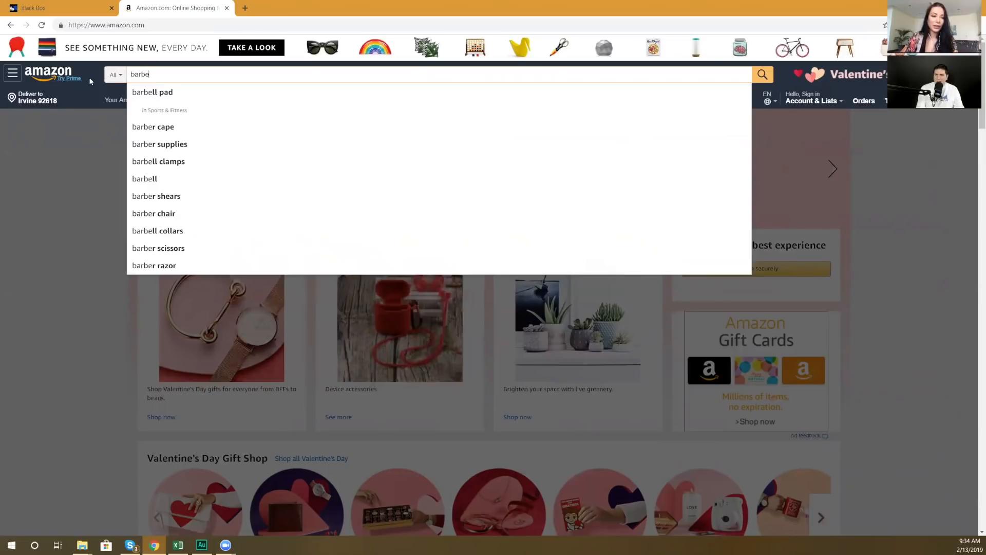
text(ll p)
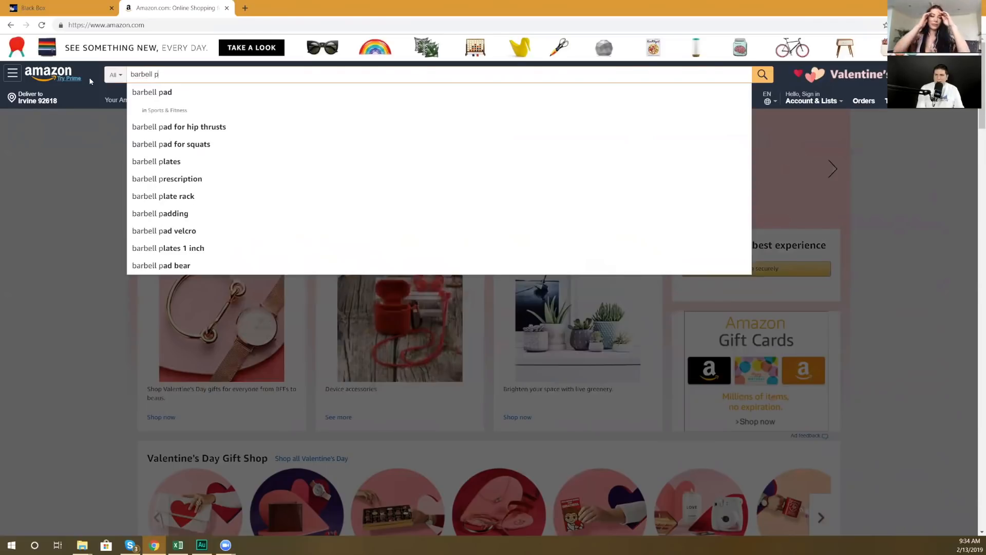
click(177, 92)
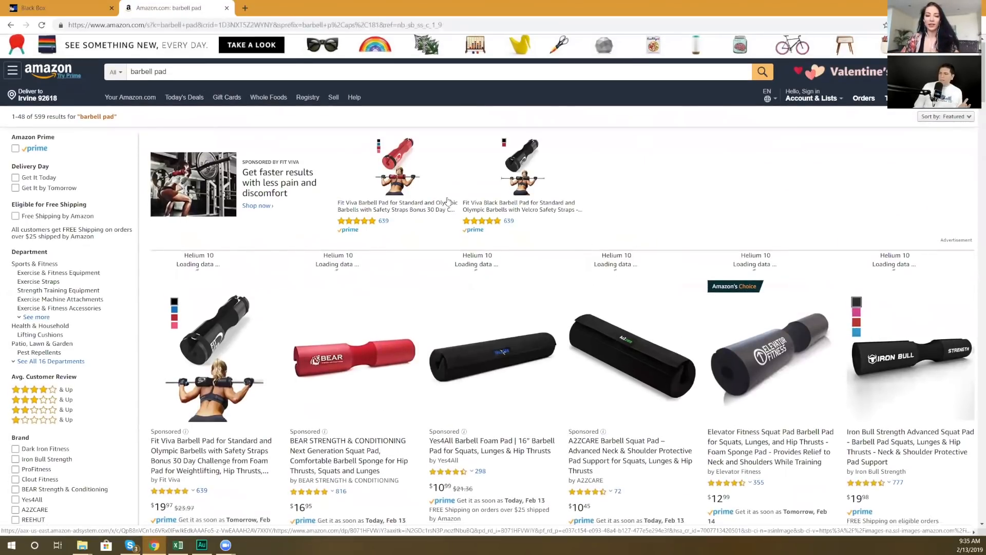
Step: Examine the first rows of barbell pad results, comparing designs, prices, review counts and sales ranks
scroll(380, 147, down, 1)
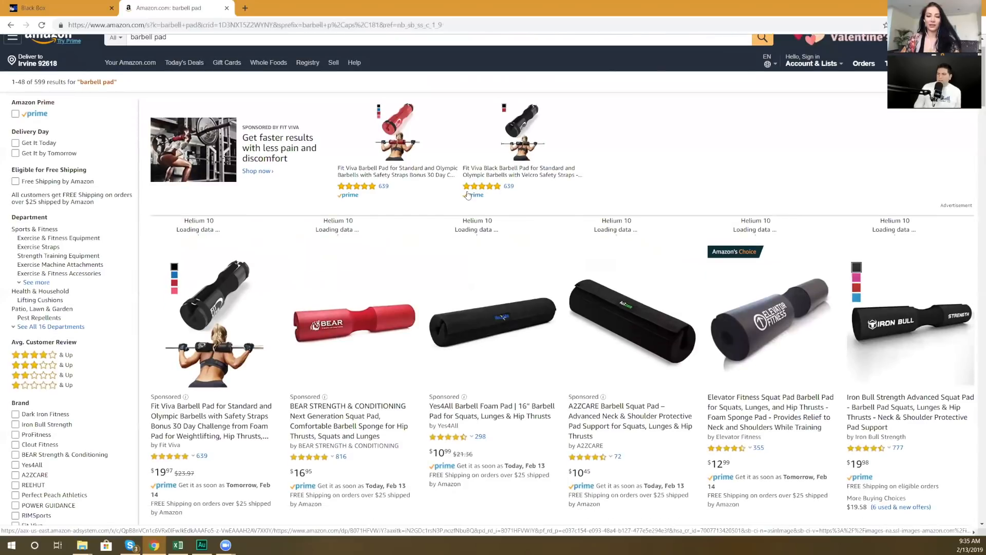
scroll(467, 195, down, 1)
scroll(467, 195, down, 2)
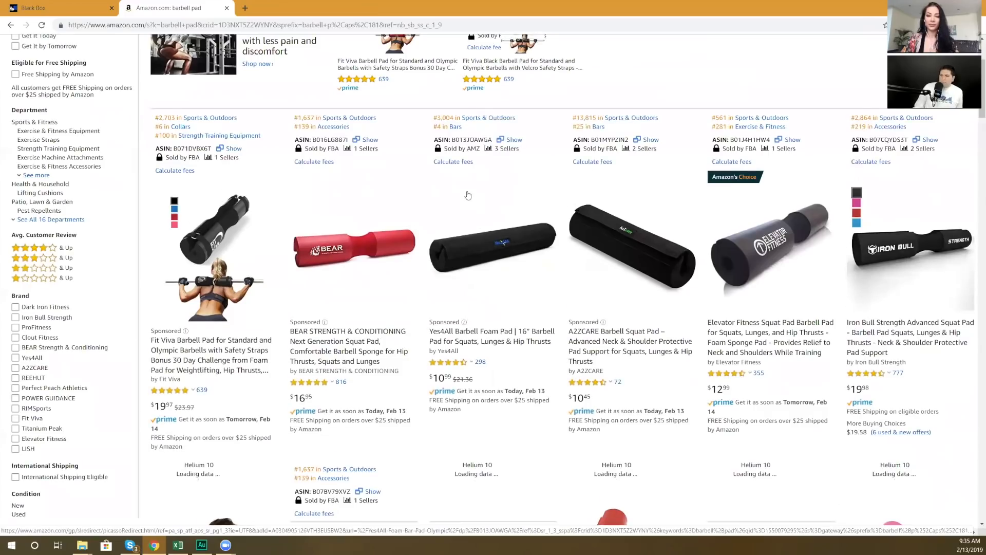
scroll(467, 195, down, 1)
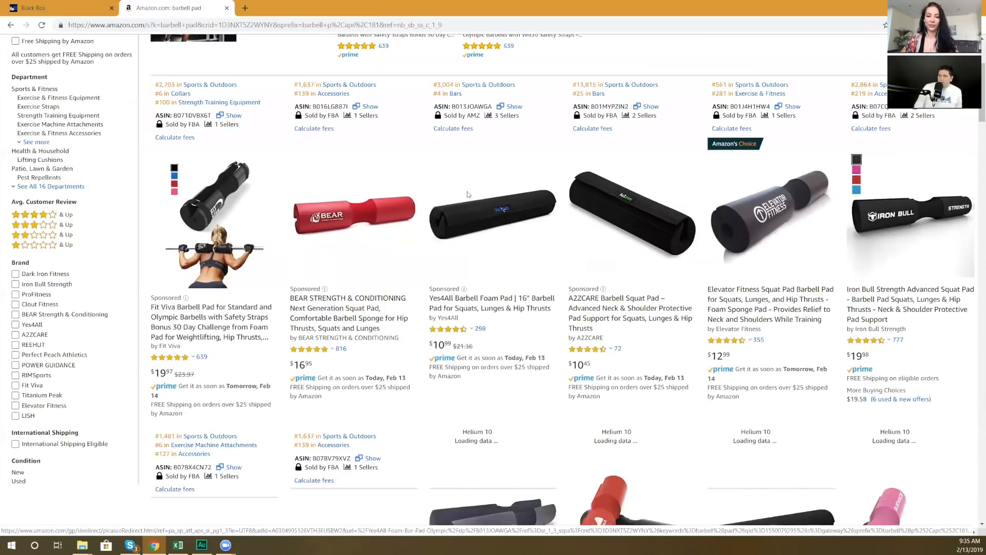
scroll(347, 197, down, 3)
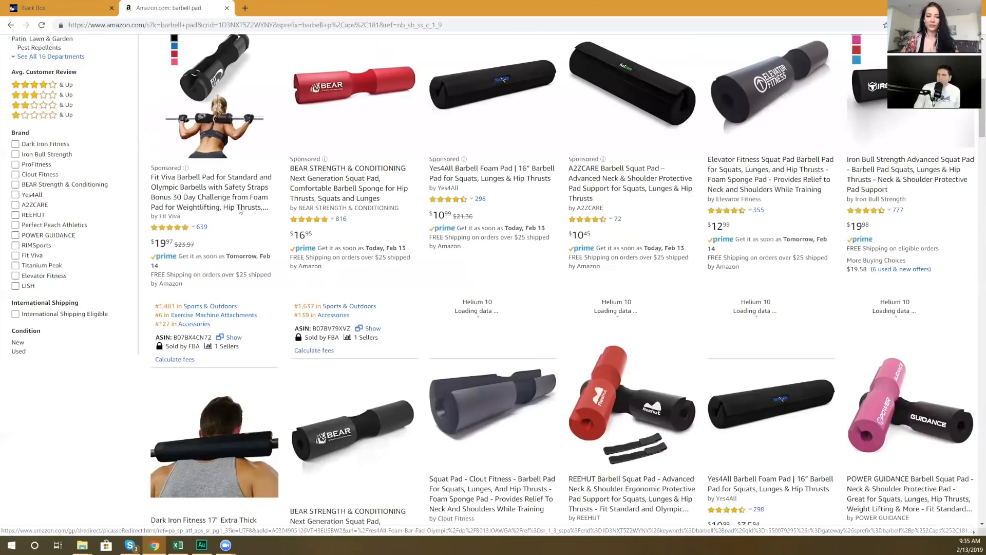
scroll(261, 209, down, 4)
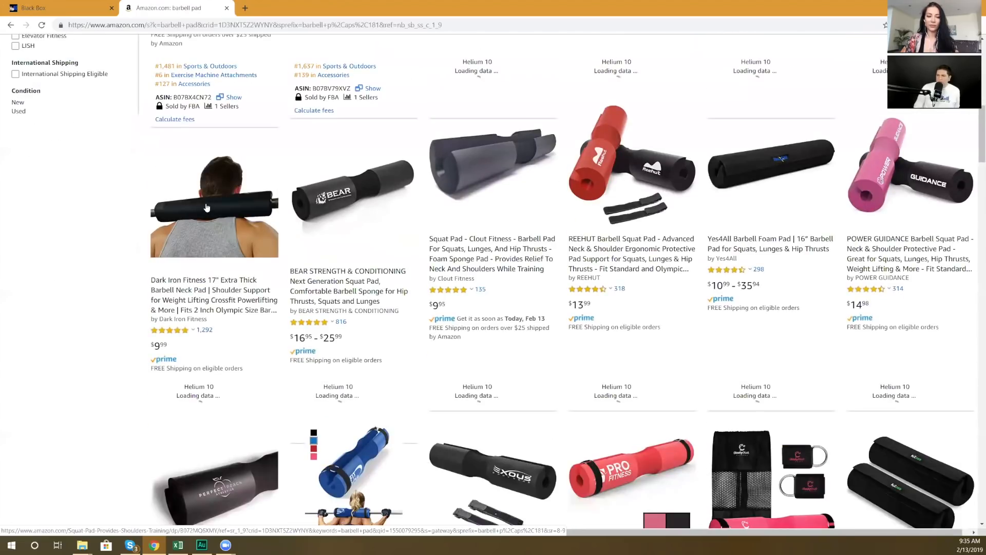
scroll(206, 208, down, 2)
scroll(206, 207, down, 2)
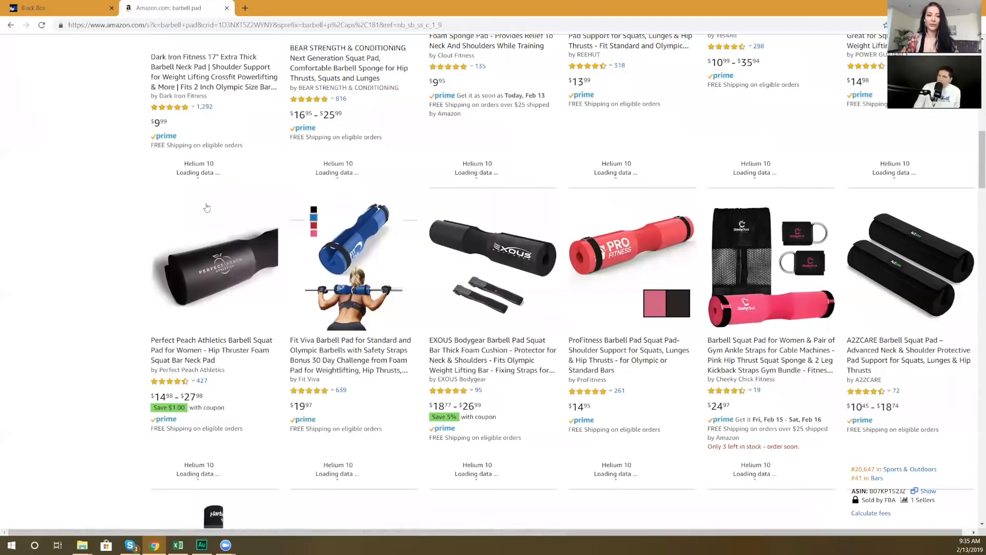
scroll(311, 207, up, 2)
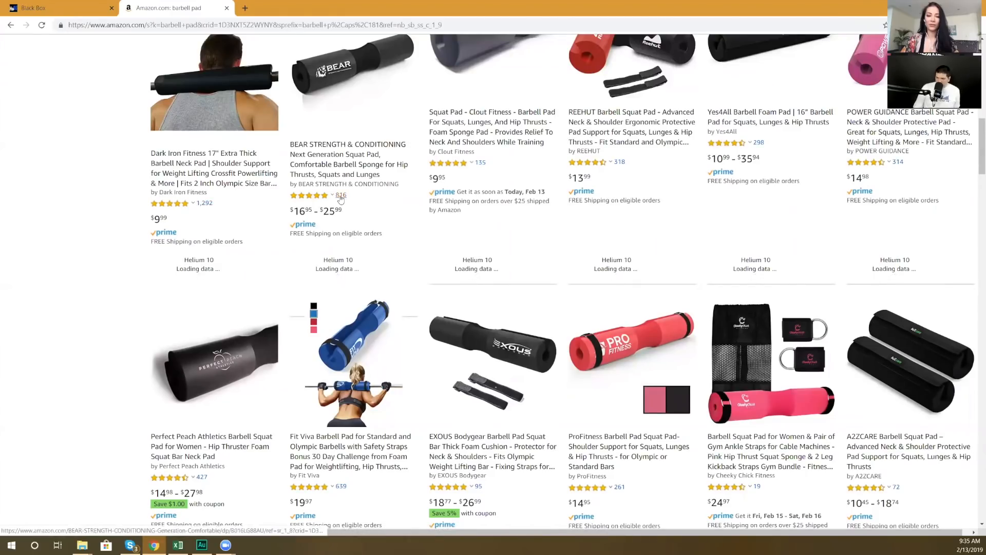
scroll(340, 199, up, 5)
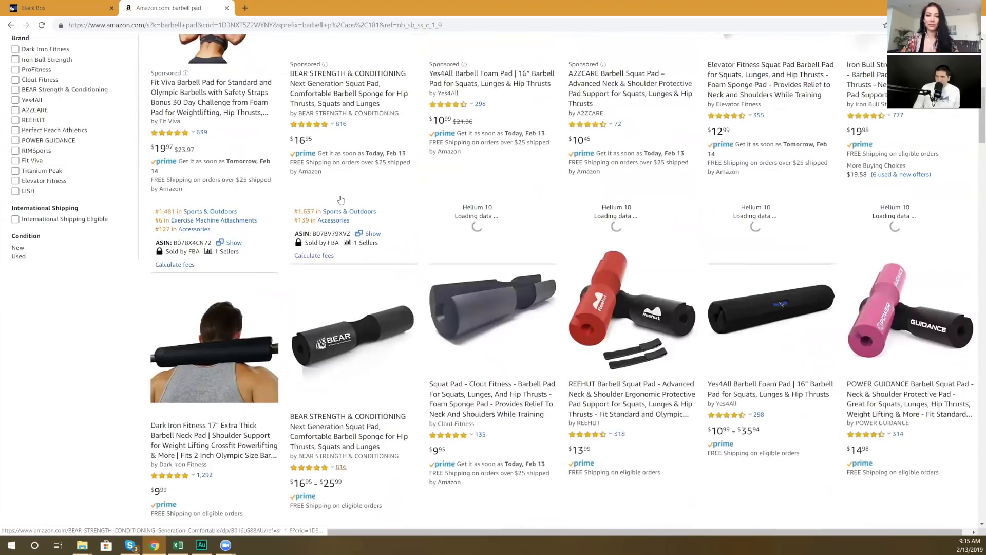
scroll(340, 199, up, 1)
scroll(340, 199, up, 1)
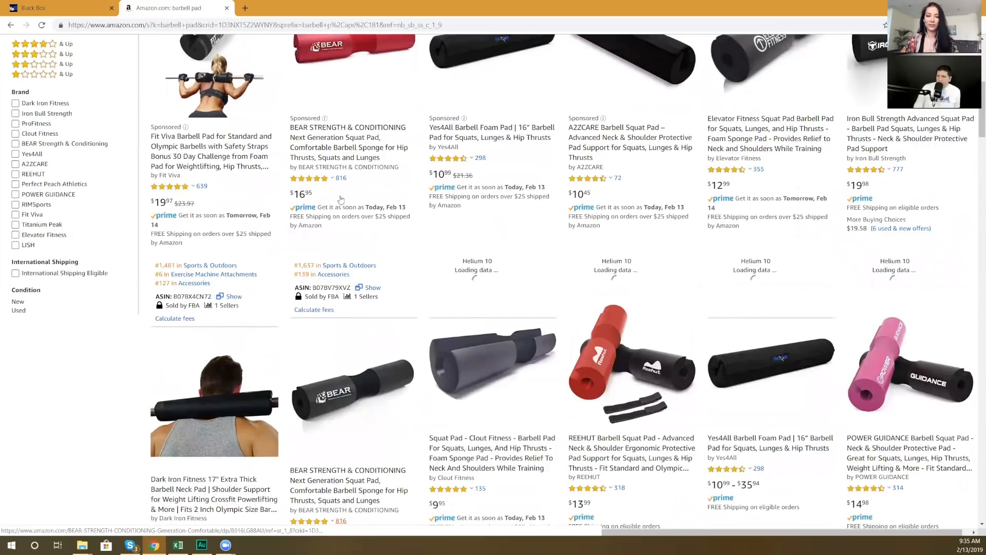
scroll(341, 199, up, 1)
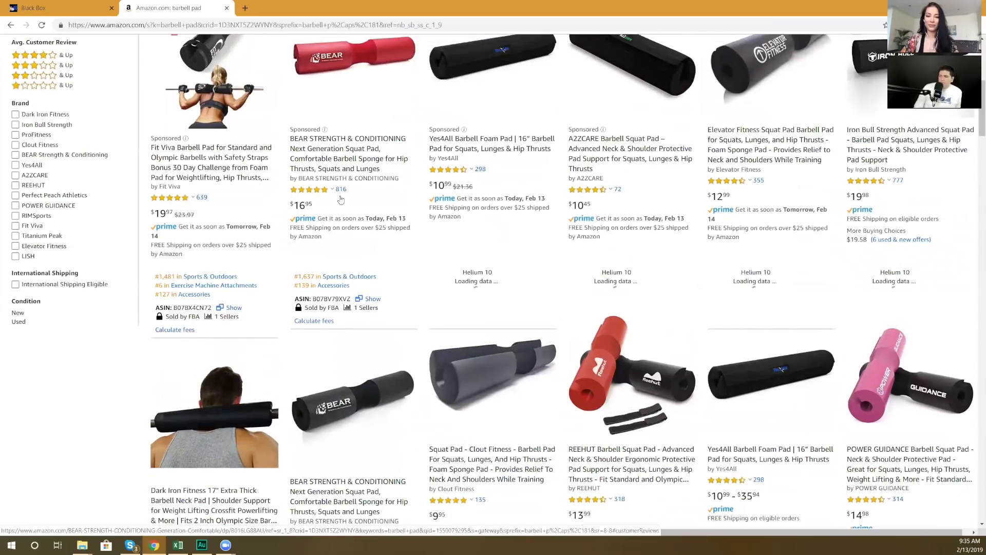
scroll(340, 199, up, 2)
scroll(340, 200, up, 2)
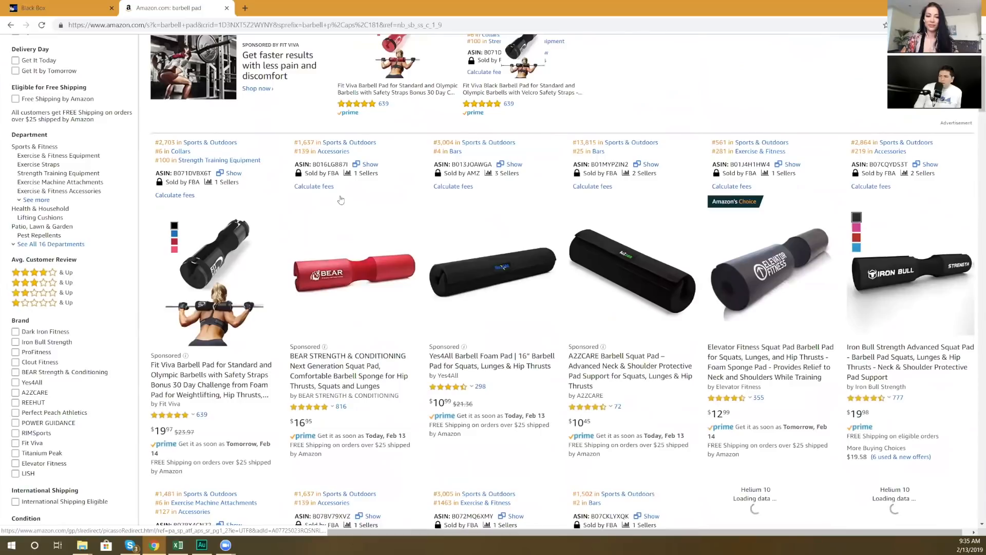
scroll(340, 200, up, 2)
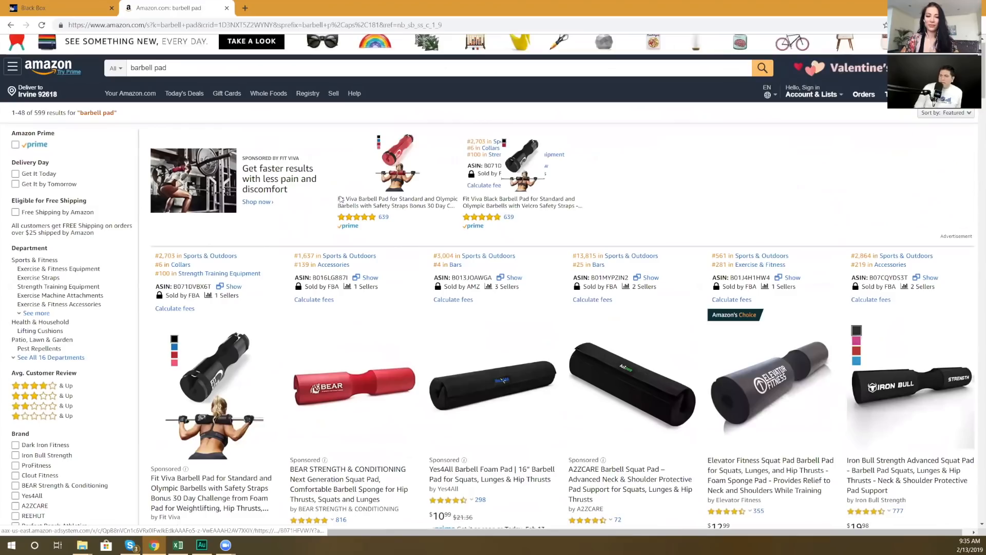
Step: Examine the barbell pad listings further down the results, comparing bundled accessories, prices and review counts
scroll(340, 199, down, 10)
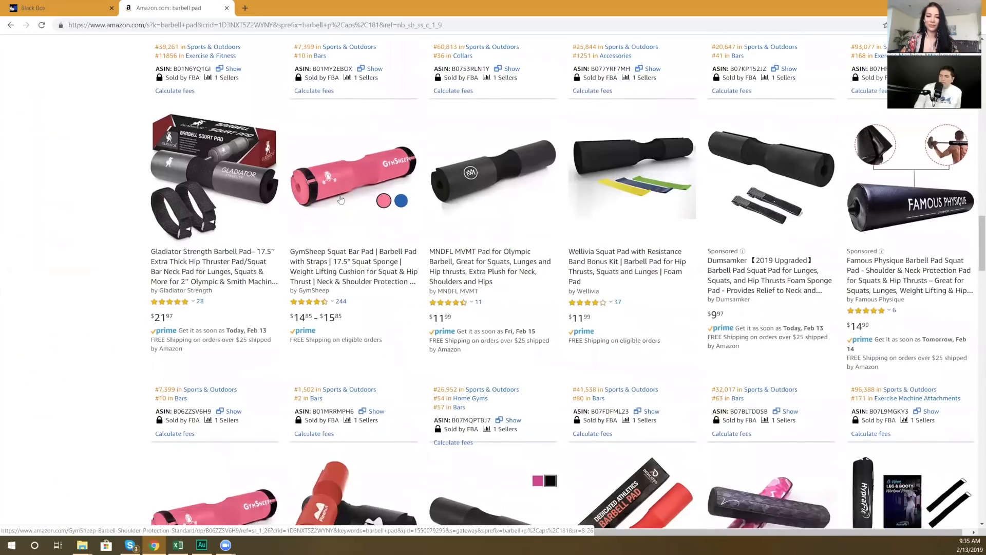
scroll(341, 200, down, 1)
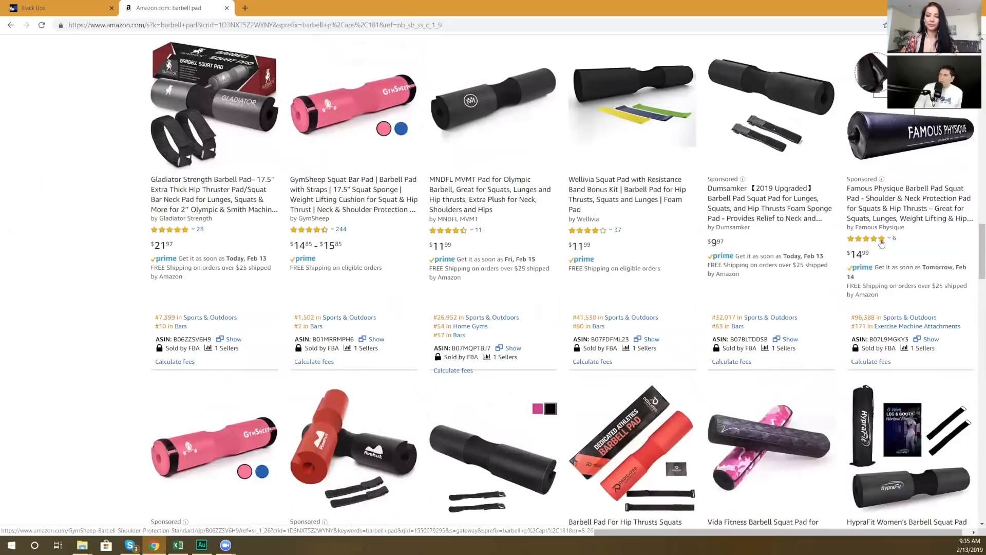
scroll(881, 243, down, 1)
scroll(892, 291, down, 1)
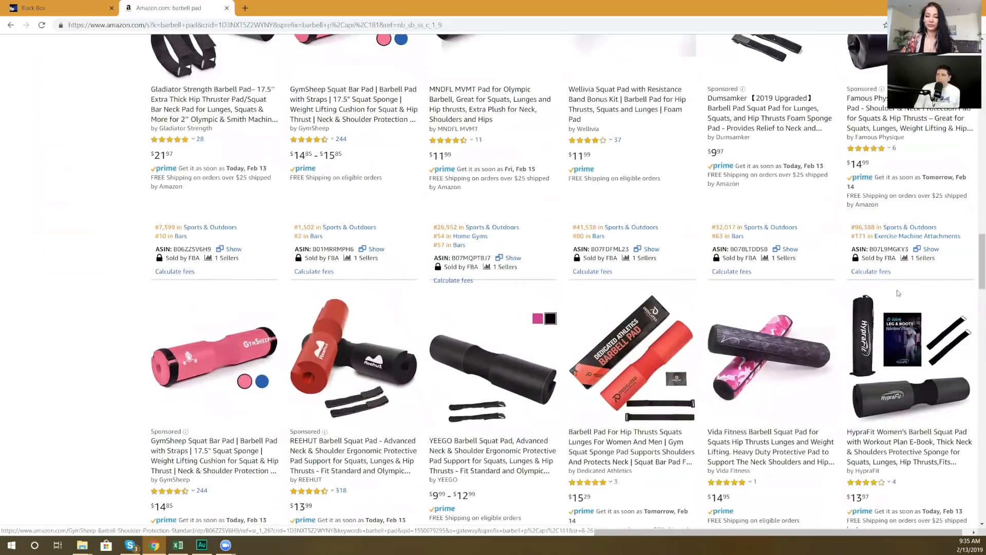
scroll(896, 291, up, 2)
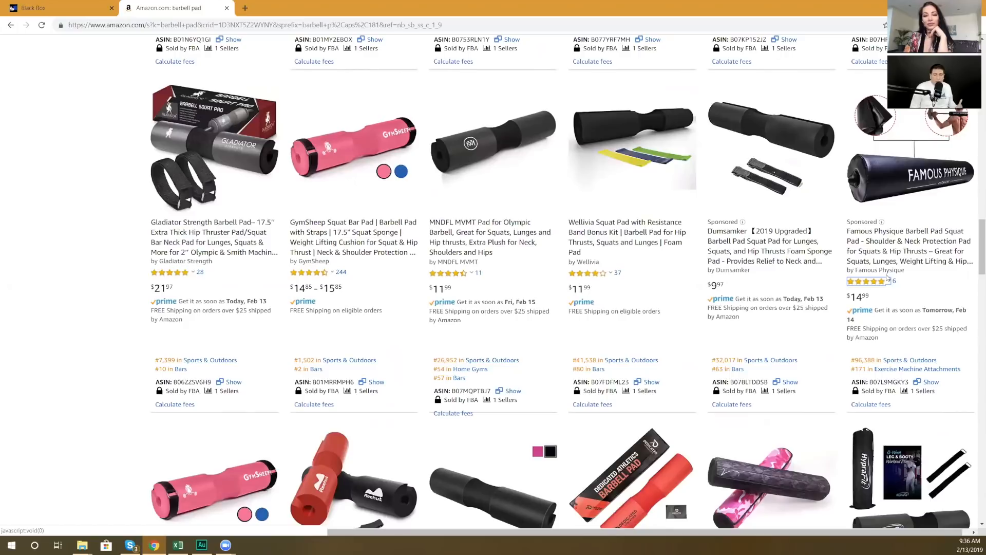
scroll(778, 277, up, 2)
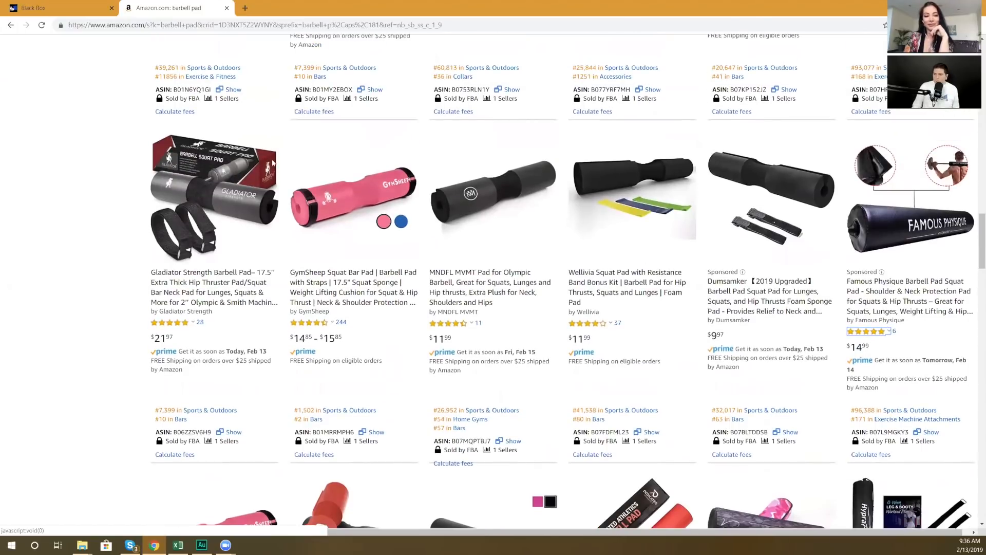
scroll(476, 154, up, 3)
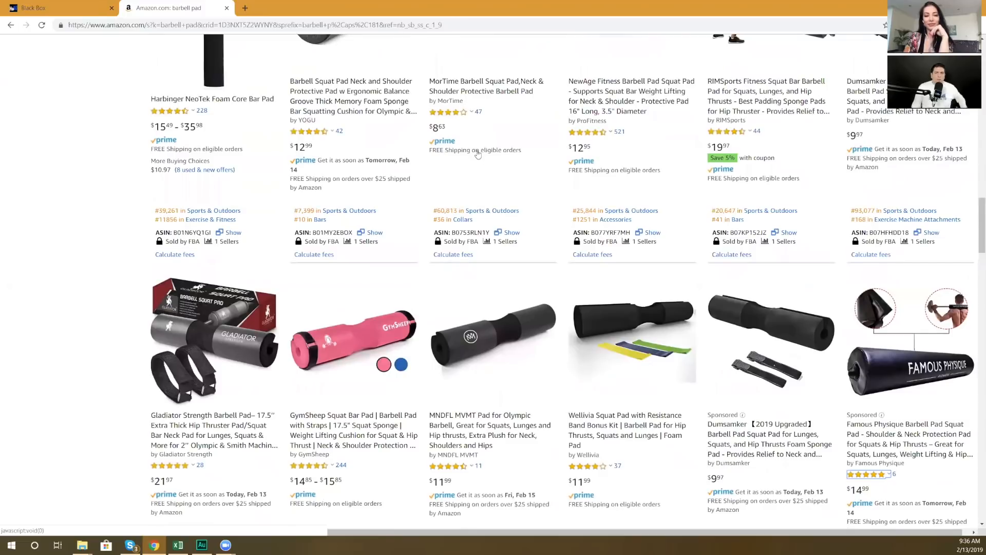
Step: Return to Black Box after reviewing the upper barbell pad listings, and set the maximum review count to 90
scroll(493, 172, up, 8)
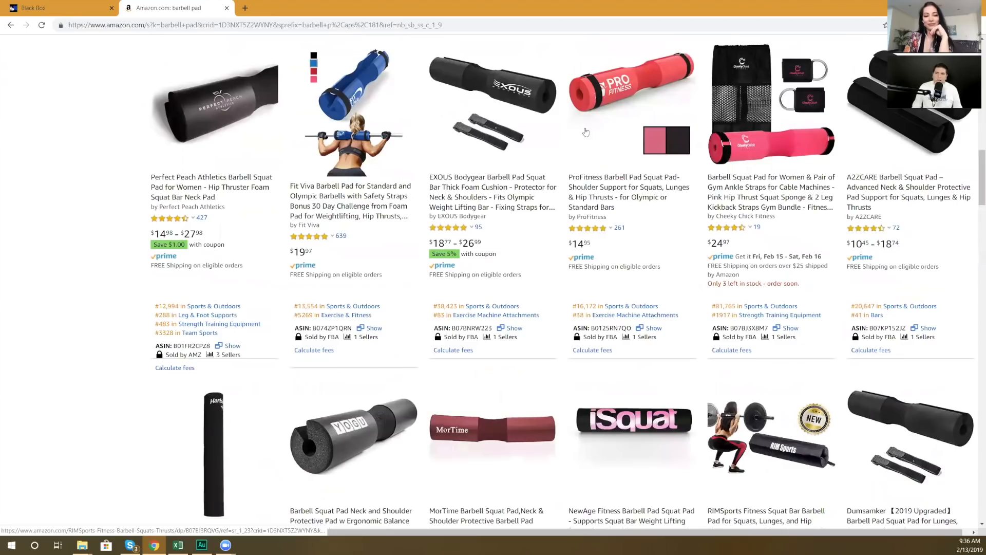
scroll(586, 132, up, 5)
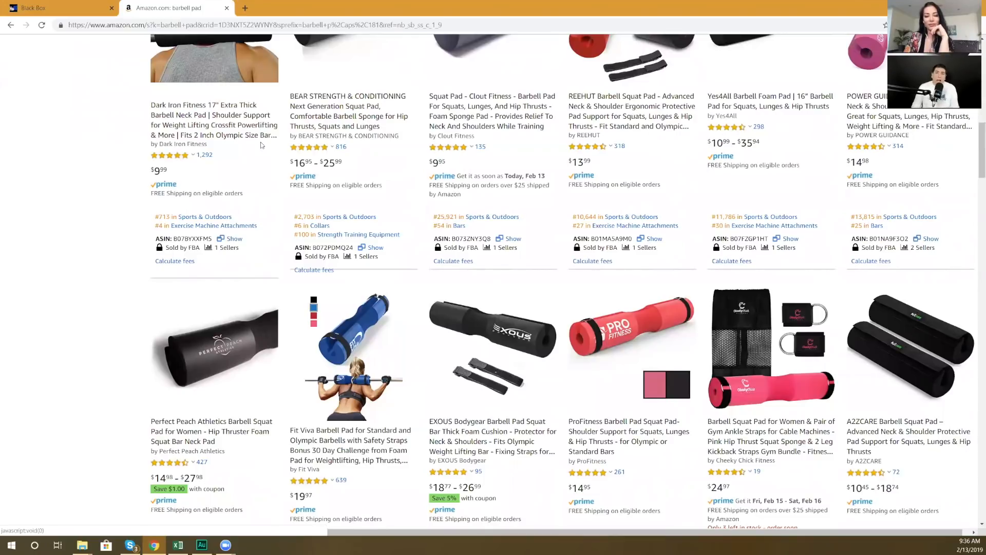
click(49, 11)
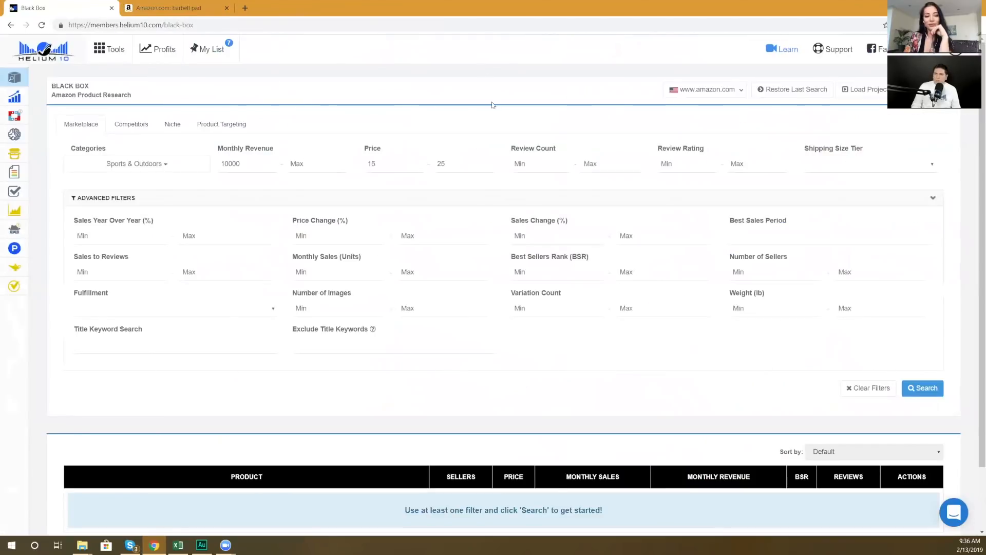
click(596, 163)
text(90)
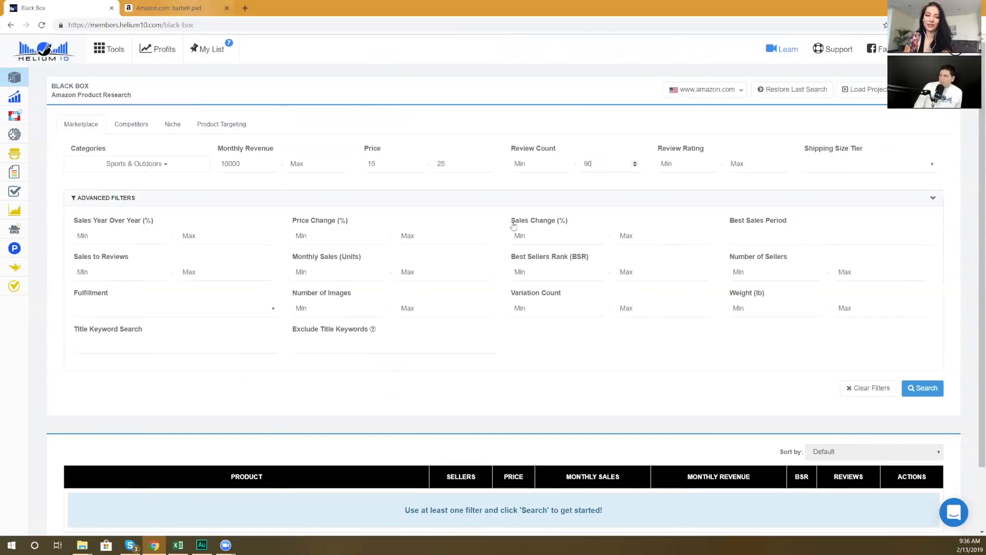
Step: Switch back to the Amazon barbell pad results and compare review counts, prices, color variations and sales ranks across the rows
key(ctrl+Tab)
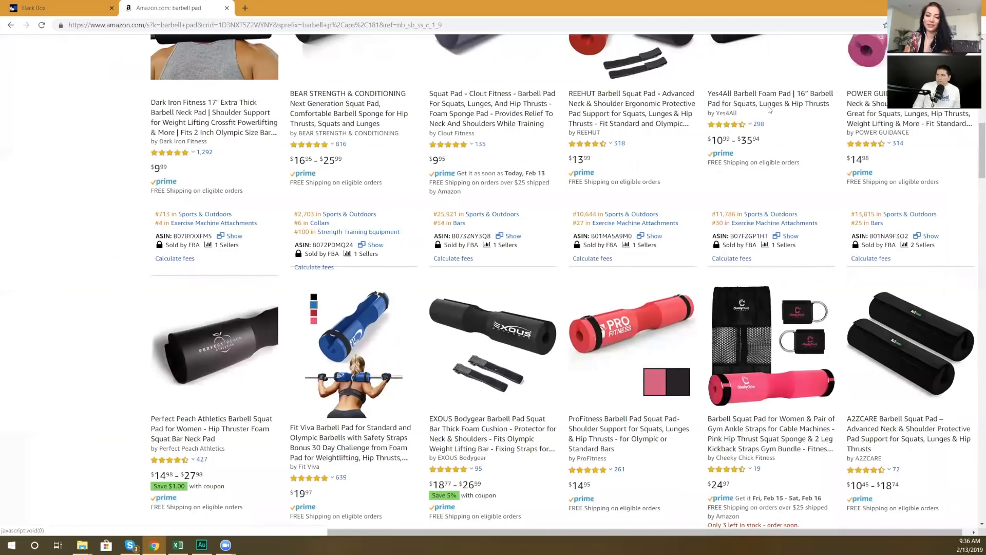
scroll(768, 109, down, 1)
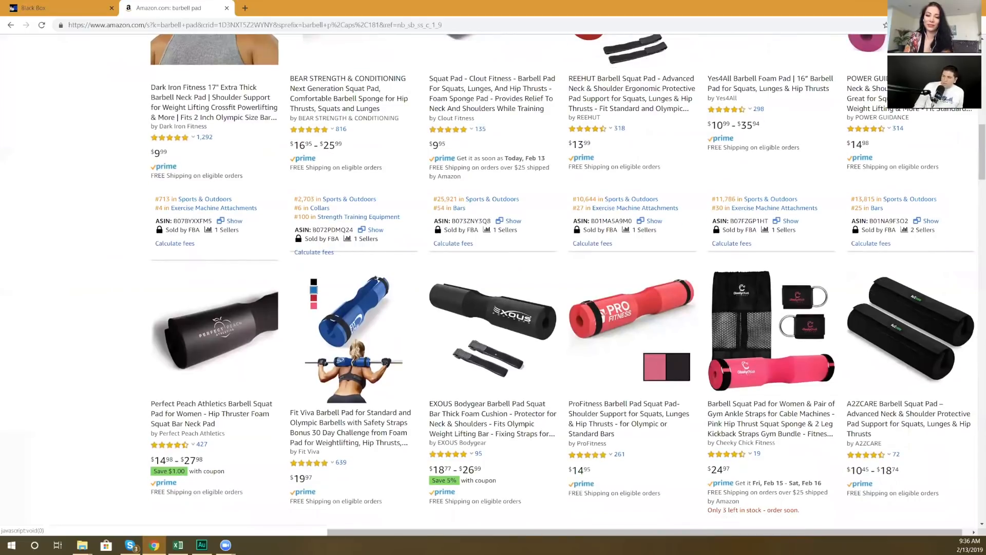
scroll(793, 177, down, 1)
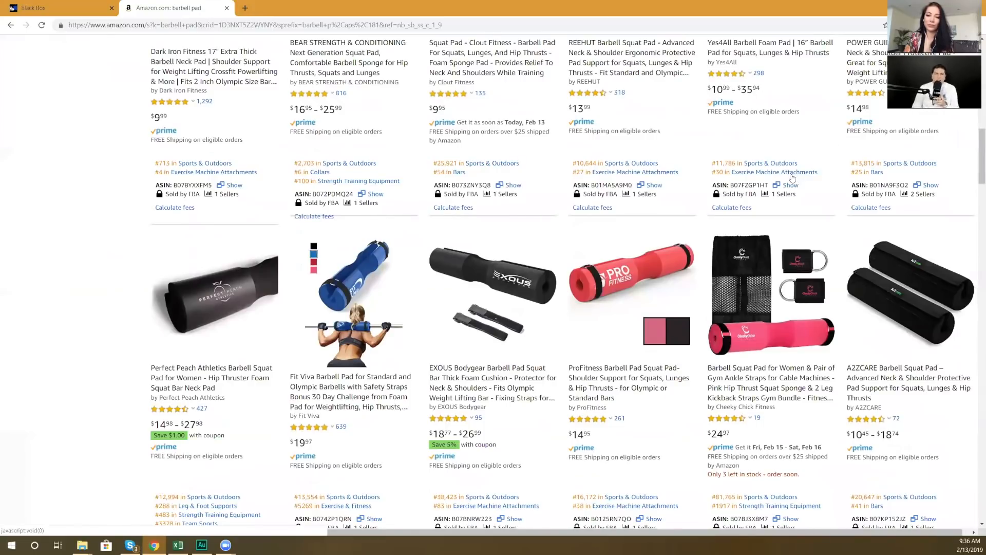
scroll(792, 177, down, 6)
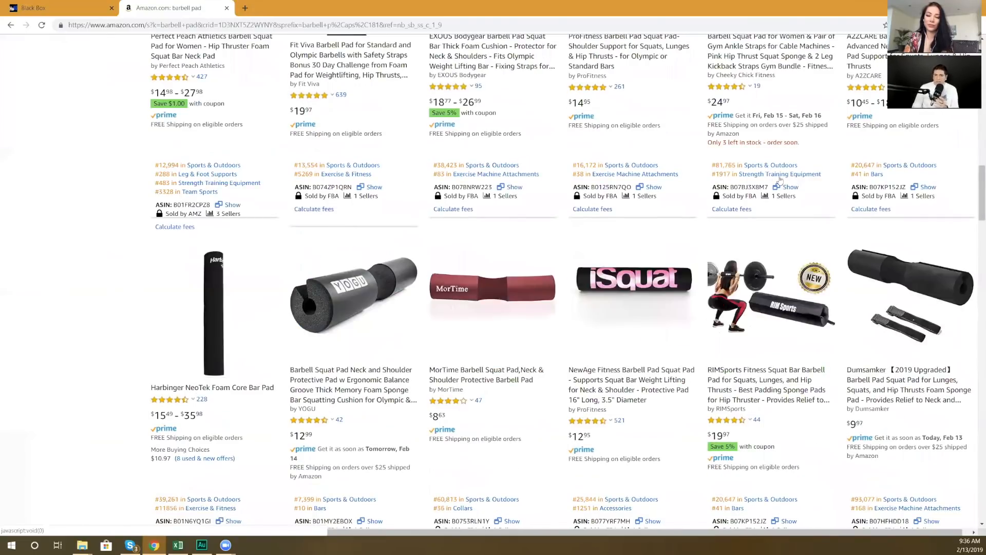
scroll(778, 117, down, 2)
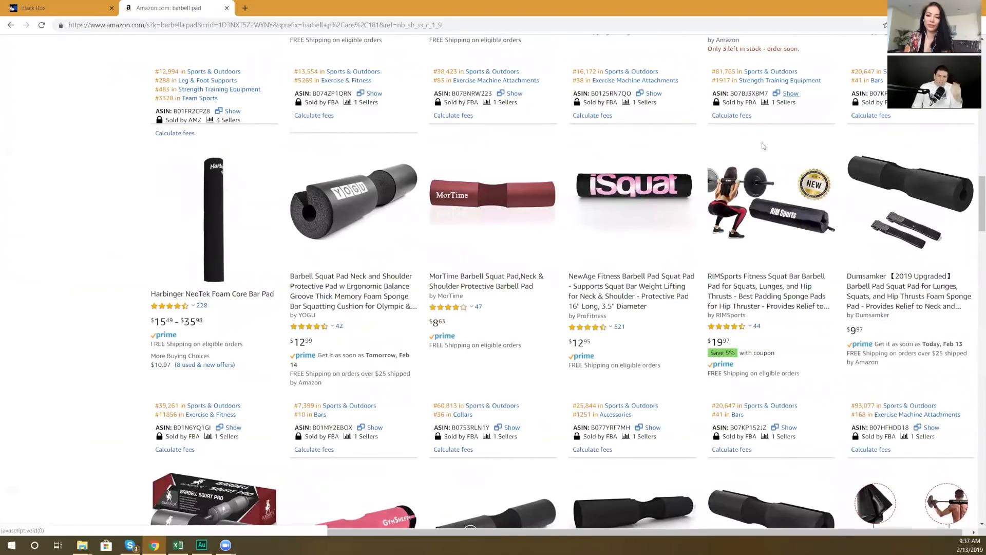
scroll(764, 145, up, 1)
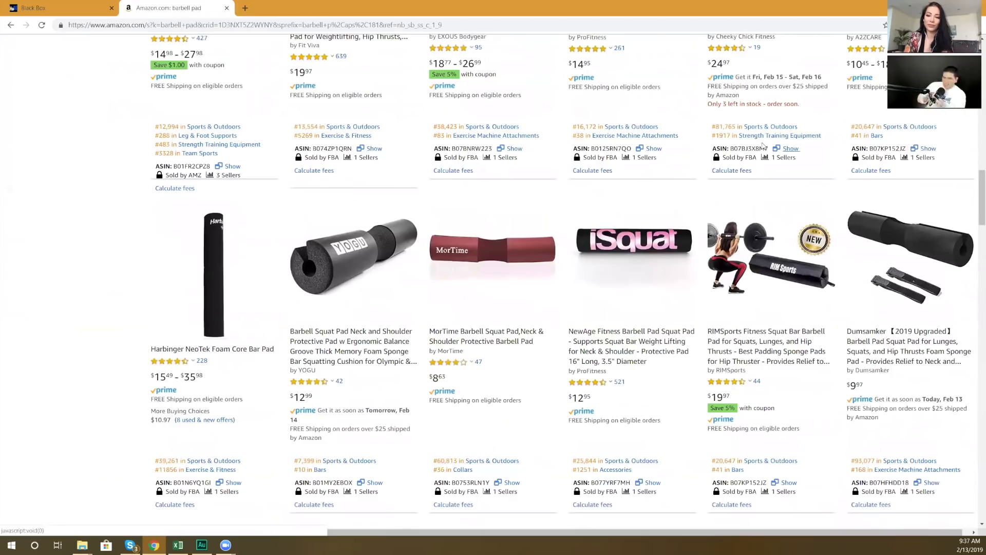
scroll(763, 146, up, 1)
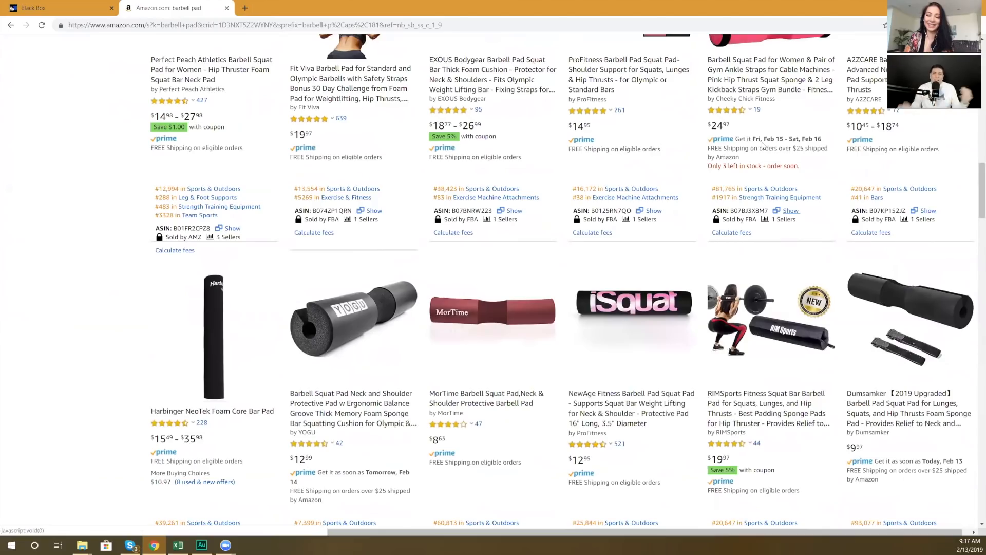
scroll(763, 146, up, 1)
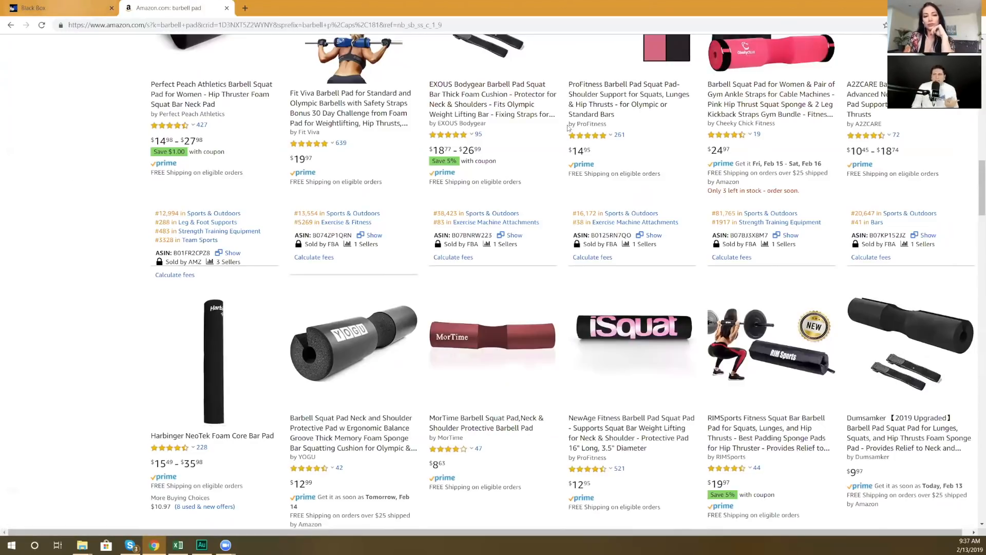
Step: Switch to Black Box and set the maximum variation count to 1
key(ctrl+Tab)
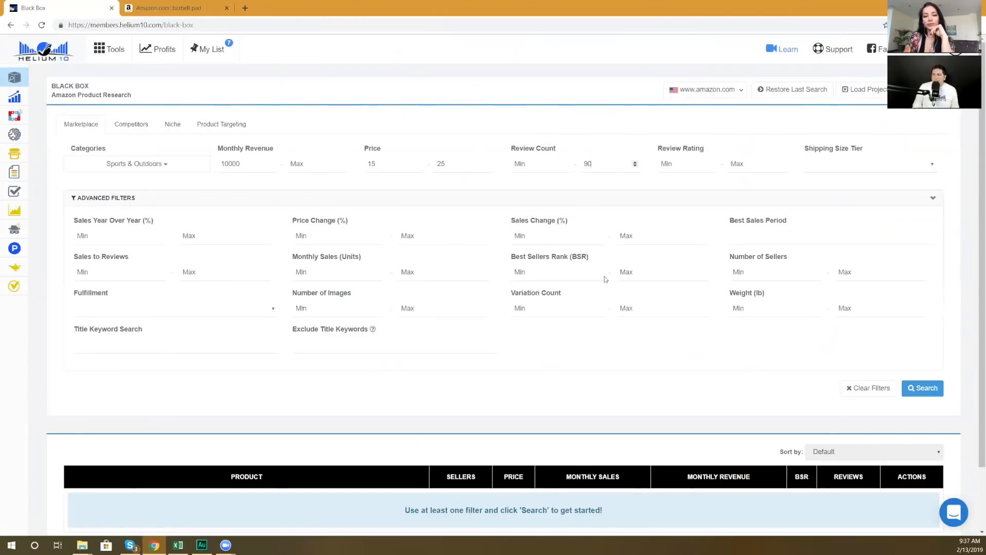
click(632, 311)
text(1)
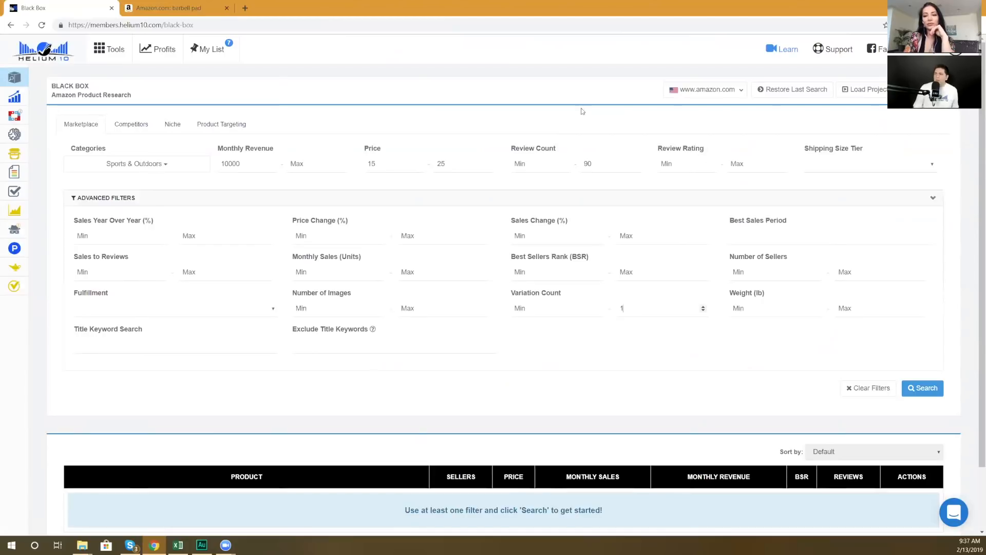
Step: Return to the Amazon results and examine the middle rows of barbell pads for color options, bundled straps and review counts
click(158, 9)
scroll(248, 136, down, 5)
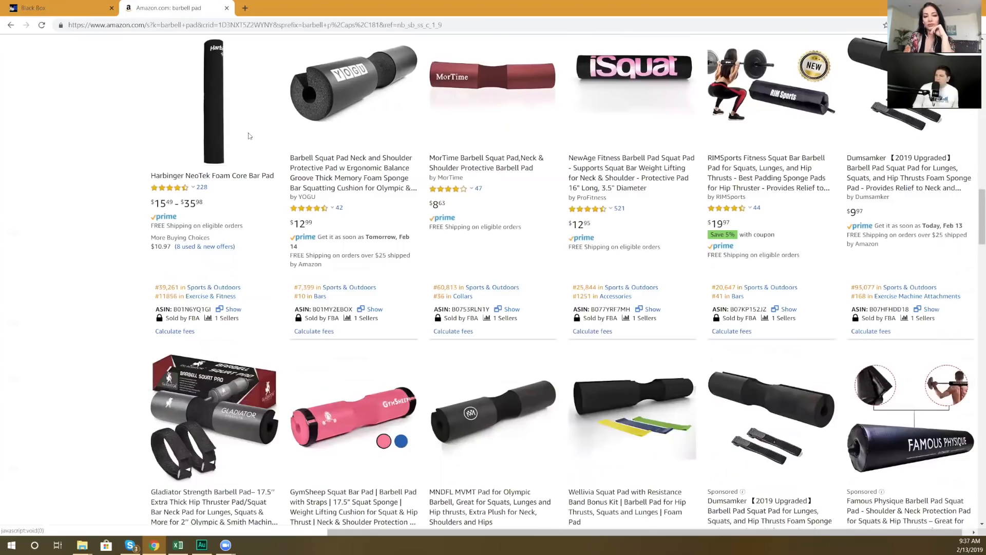
scroll(250, 136, down, 2)
scroll(248, 135, down, 1)
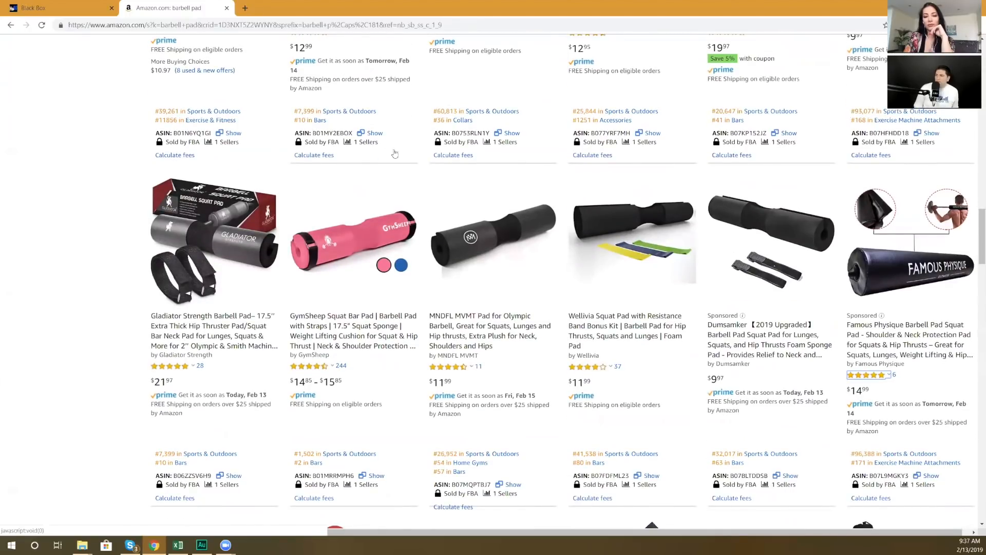
scroll(403, 167, down, 3)
scroll(410, 178, down, 3)
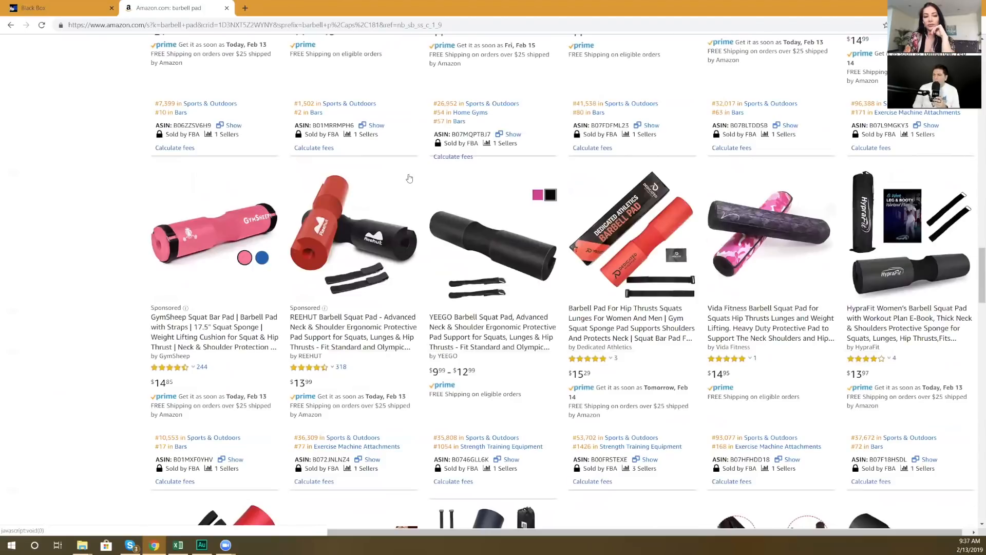
scroll(424, 191, down, 5)
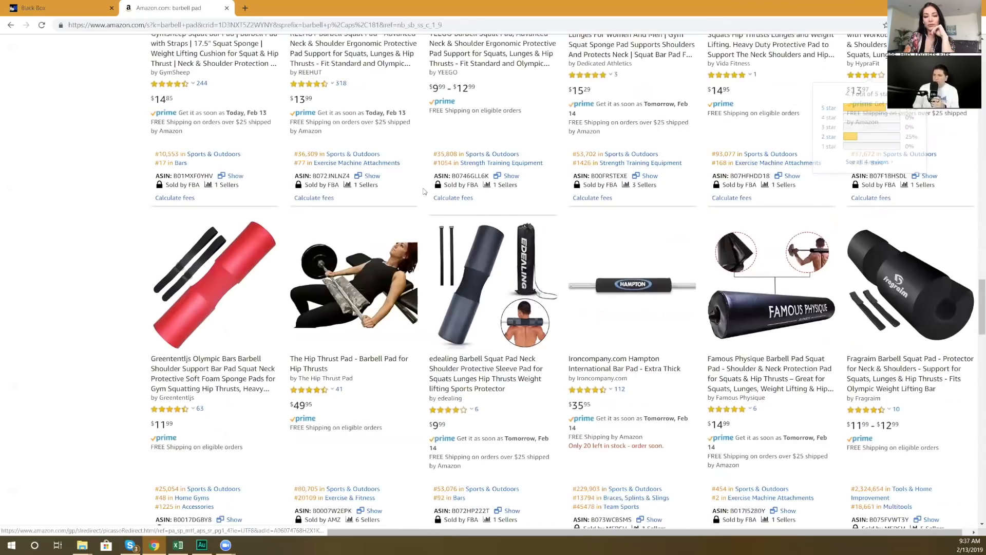
scroll(428, 193, down, 3)
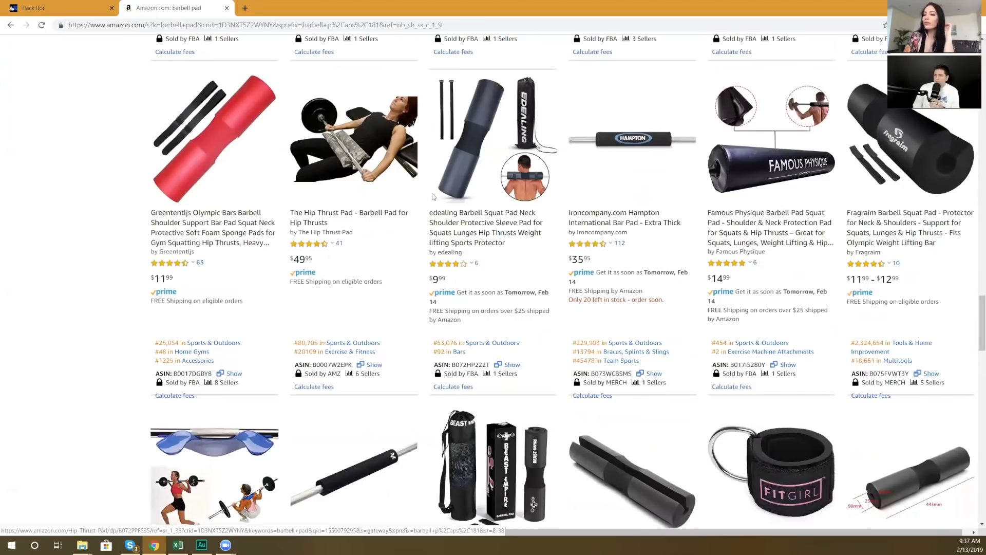
Step: Examine the lower barbell pad listings and check star ratings, including the FITGIRL resistance hip band and the Greententljs shoulder support
scroll(583, 279, down, 4)
scroll(583, 278, down, 1)
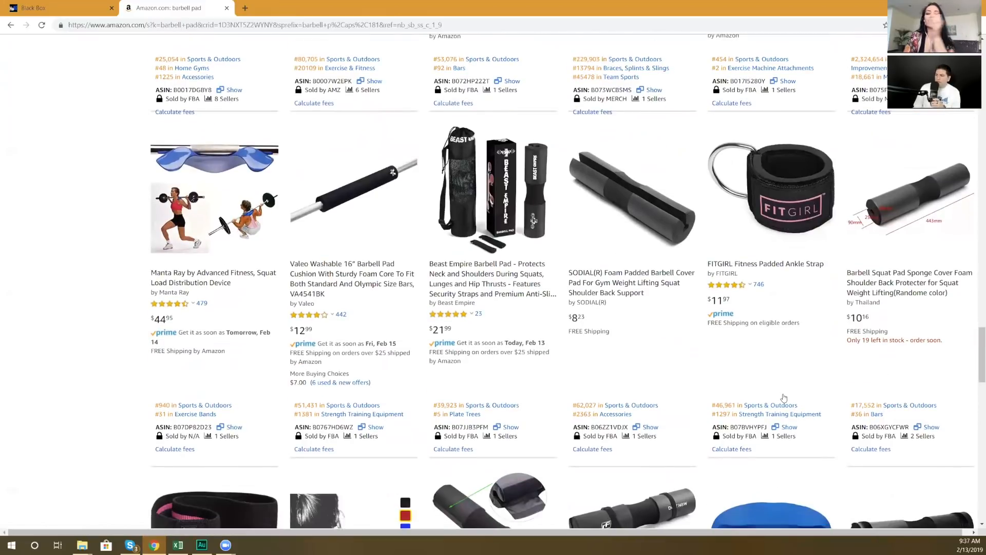
scroll(794, 413, down, 4)
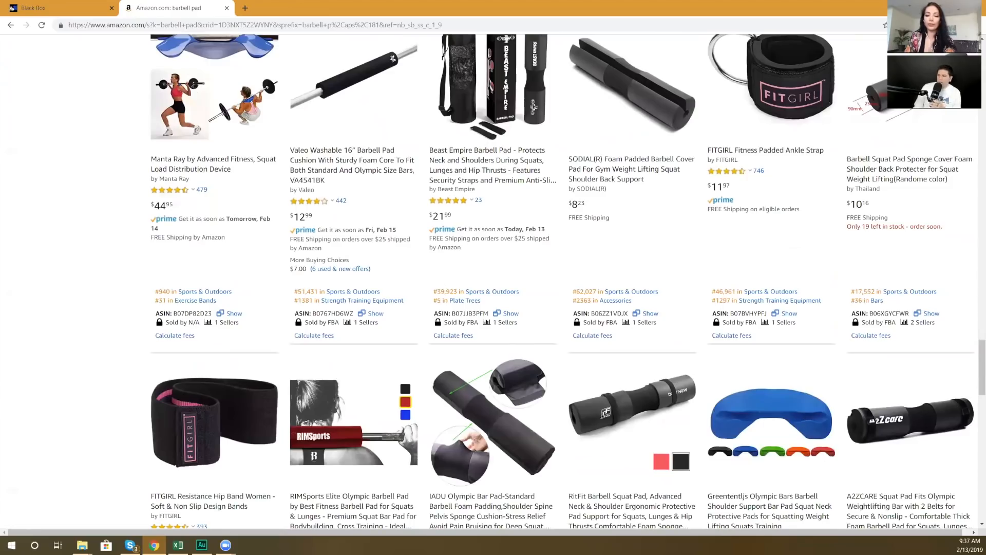
scroll(455, 433, down, 1)
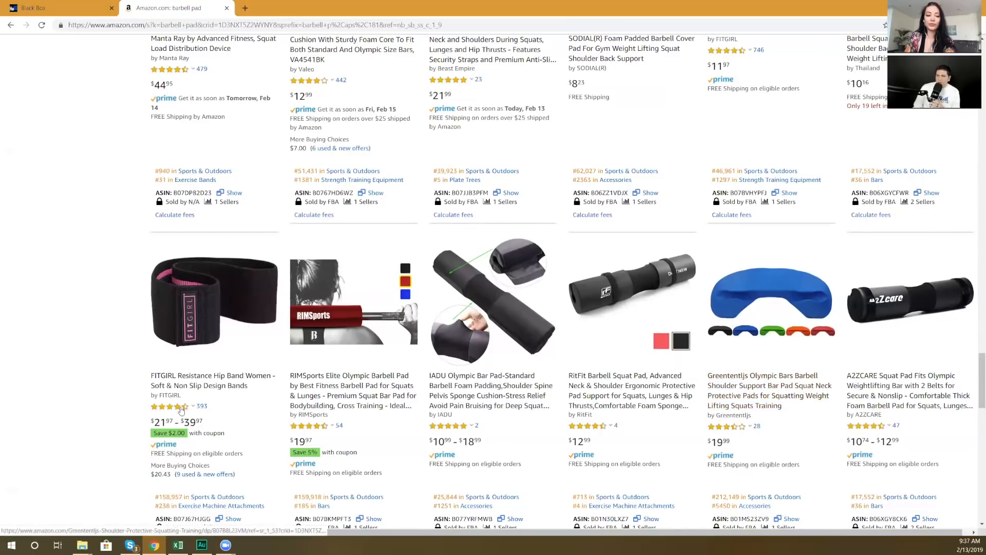
mouse_move(181, 409)
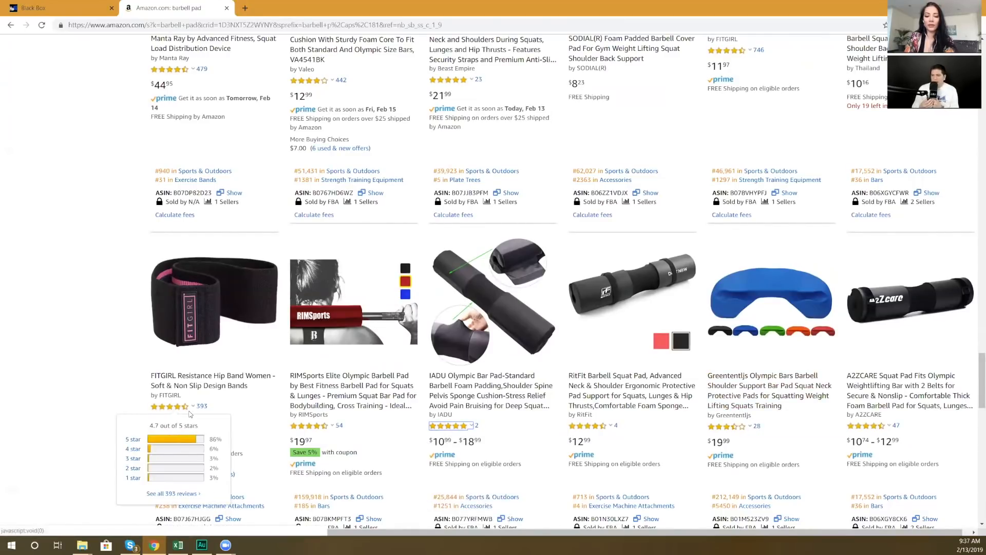
mouse_move(741, 430)
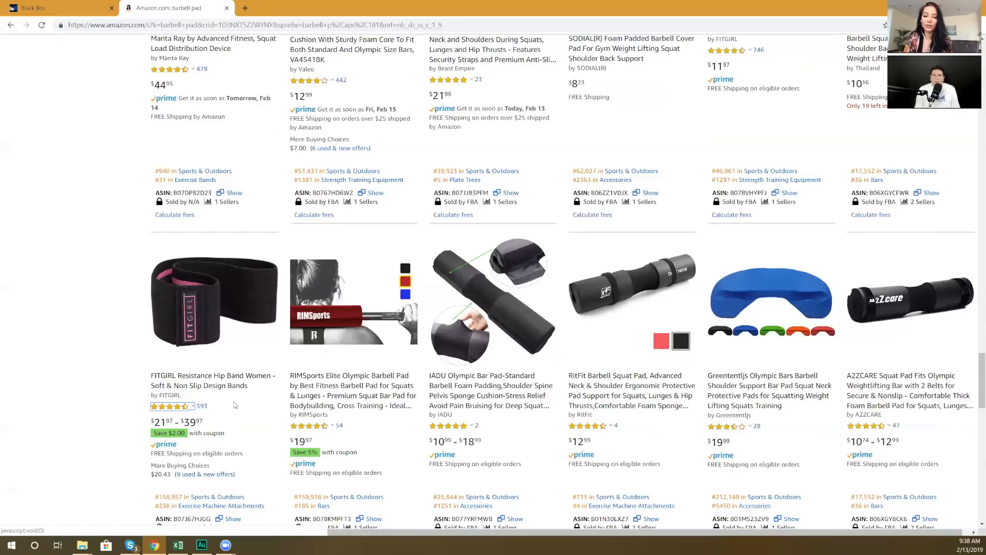
Step: Switch to Black Box and set the maximum review rating to 3.5
click(57, 9)
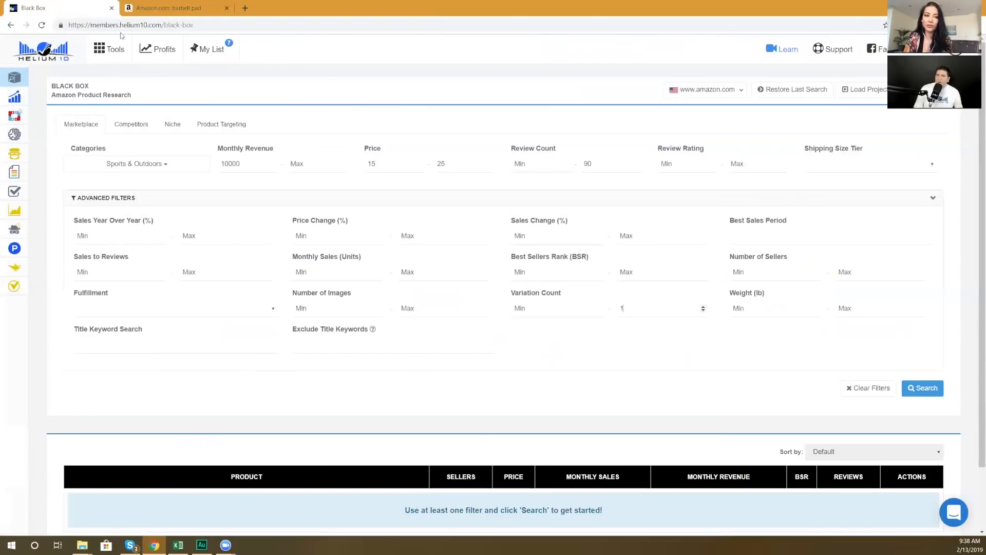
click(746, 164)
text(3.5)
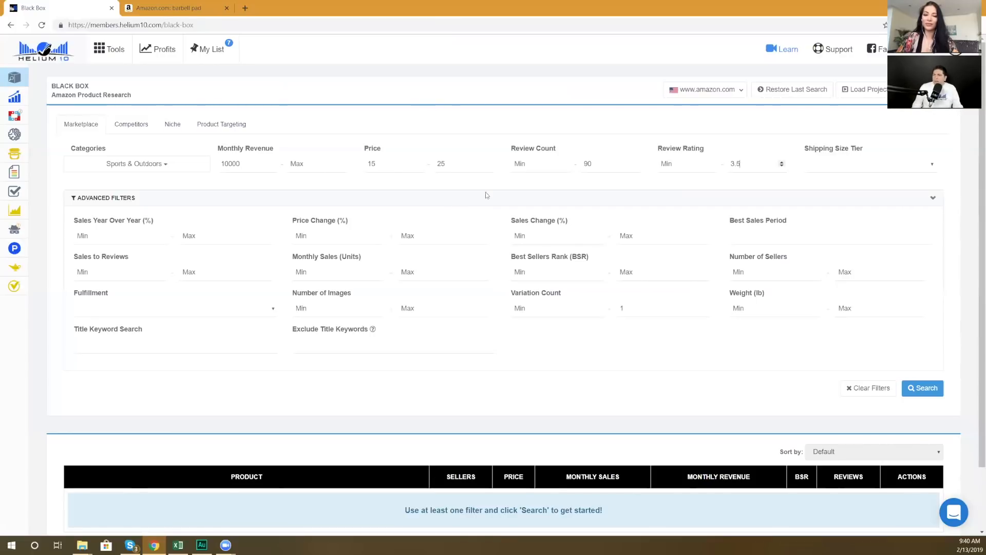
Step: Switch to the Amazon barbell pad results and run the Helium 10 Xray product research on them
click(169, 8)
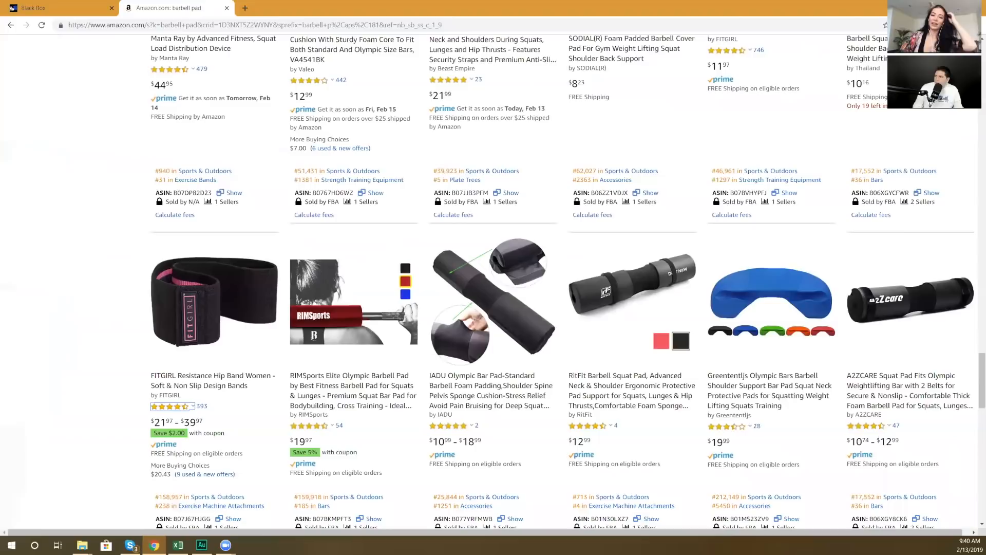
click(921, 25)
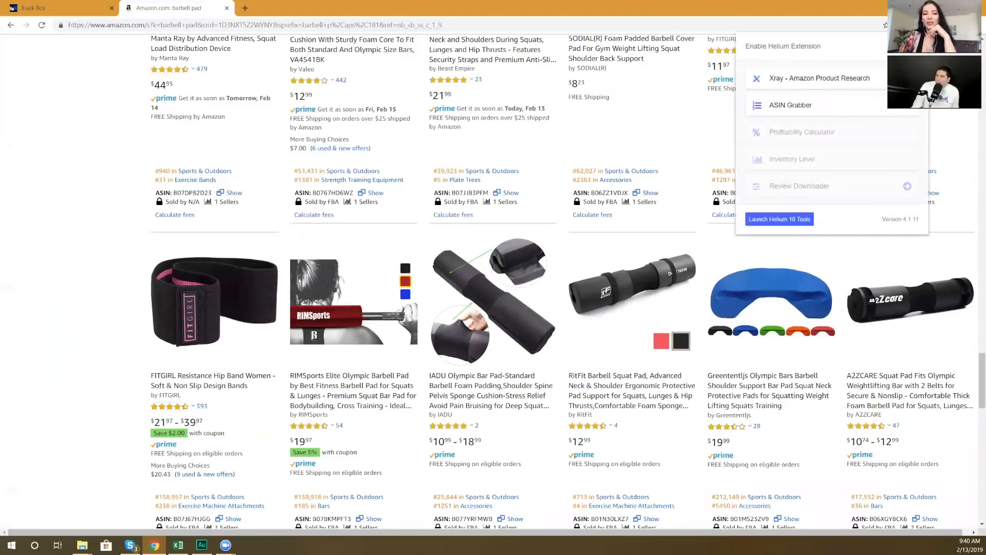
click(881, 32)
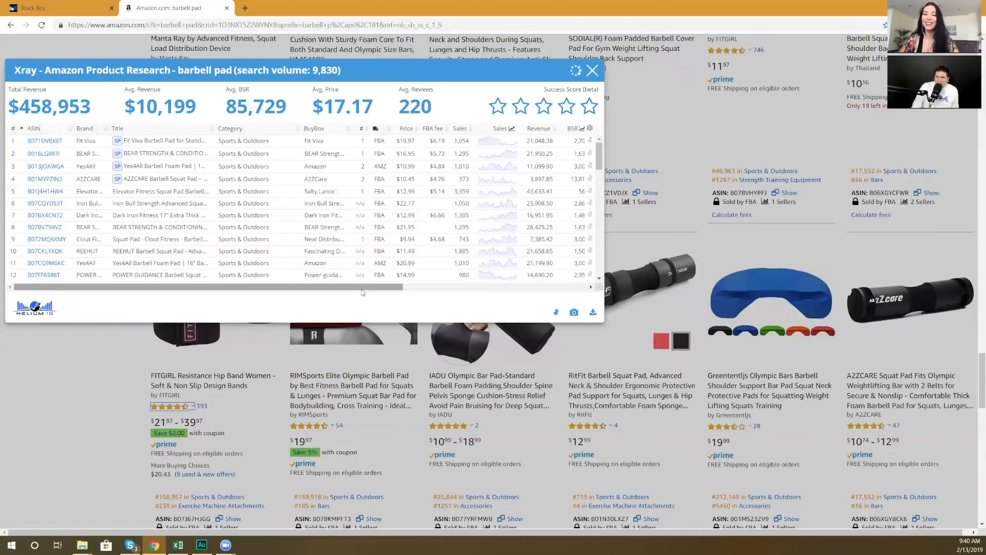
Step: Examine the Xray table's revenue, rating, review and weight columns, and open the Dedicated Athletics and Valeo barbell pad listings
drag(362, 289, 563, 287)
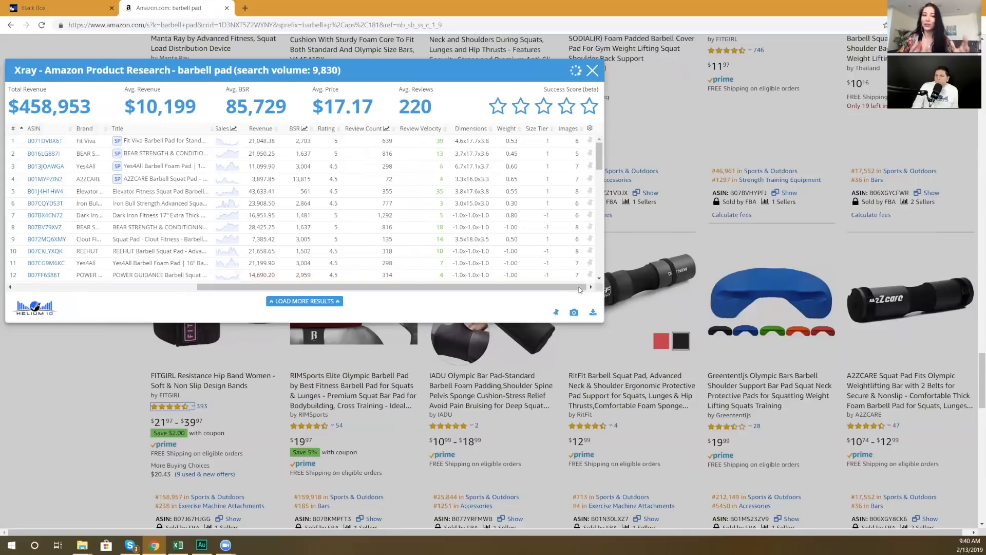
scroll(530, 266, down, 5)
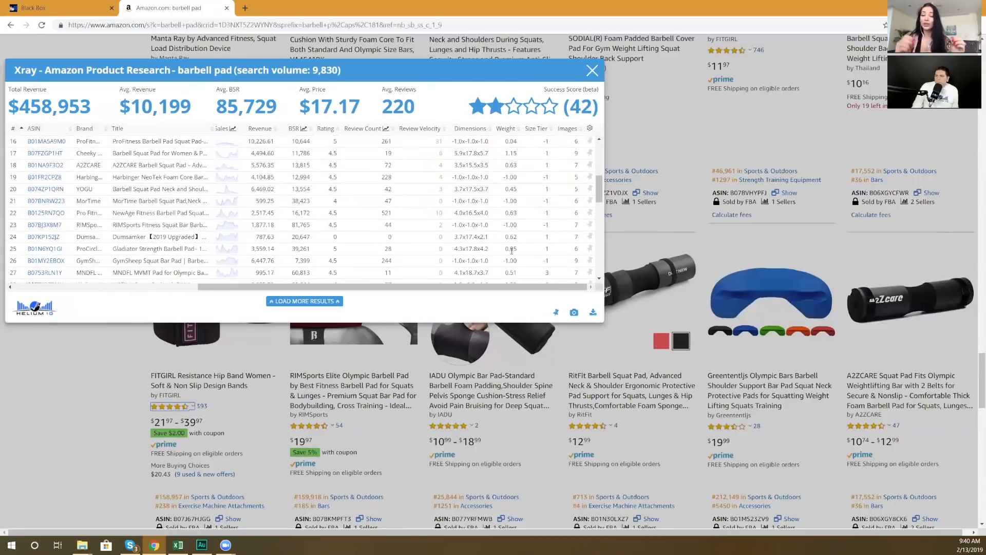
scroll(144, 222, down, 5)
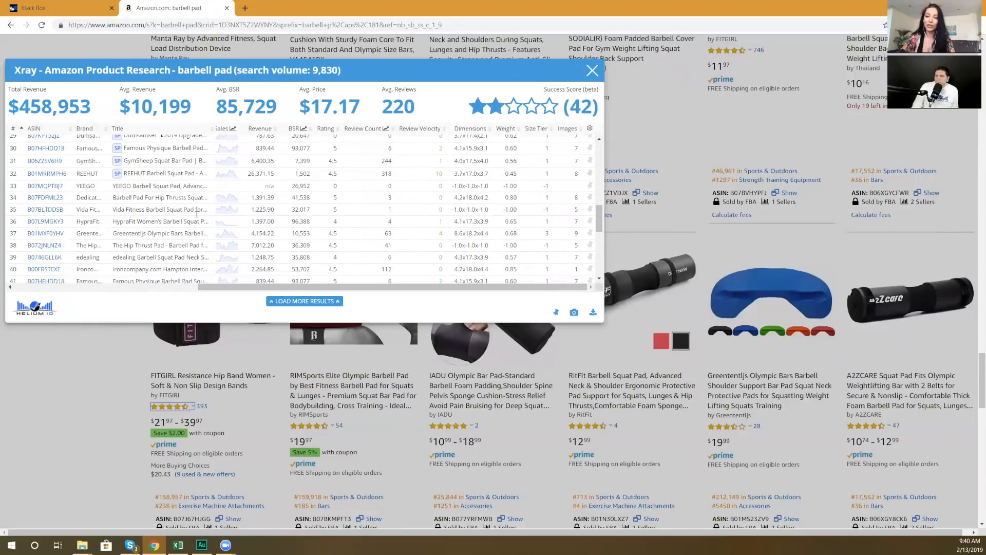
mouse_move(41, 227)
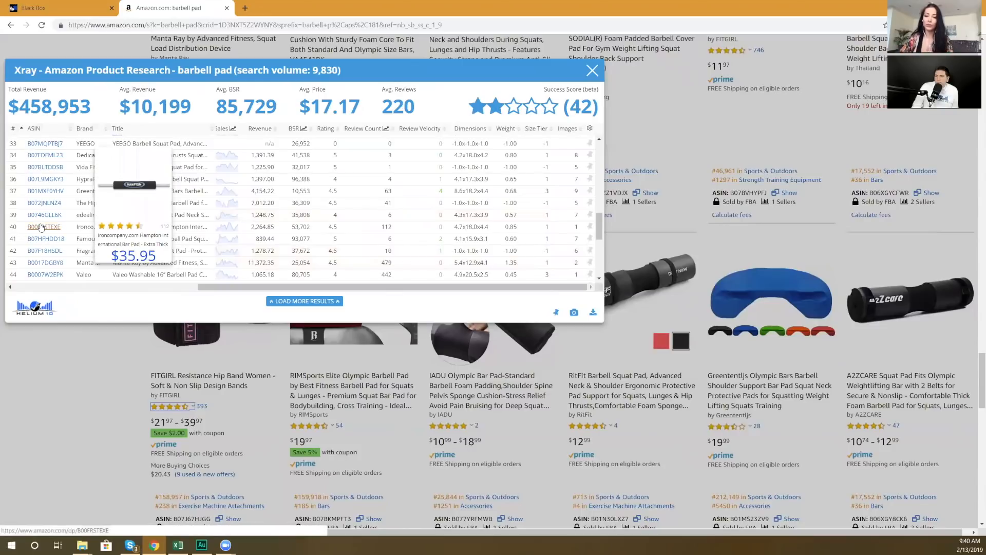
mouse_move(46, 157)
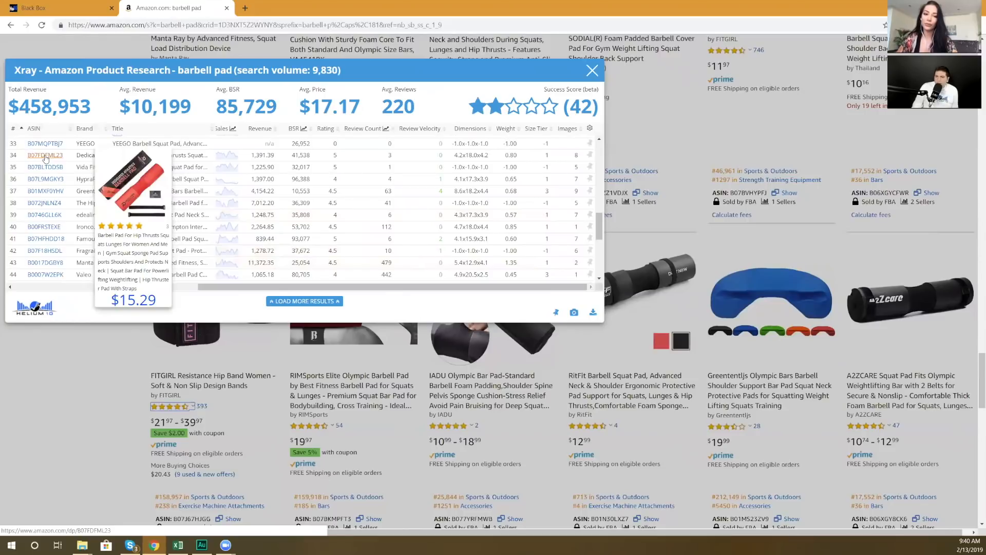
click(46, 155)
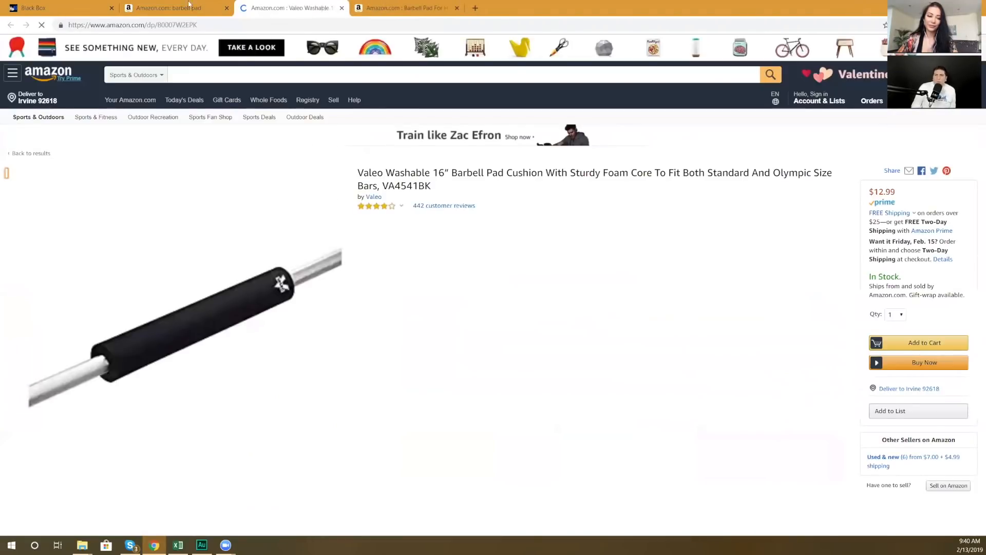
Step: Compare the product photos, titles and bullet points of the Dedicated Athletics and Valeo barbell pad listings
click(394, 10)
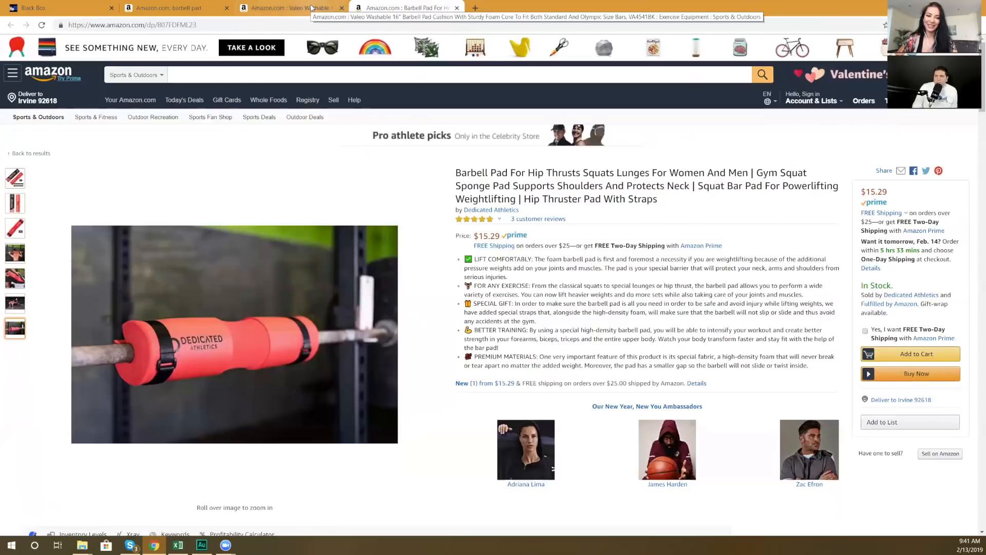
click(311, 8)
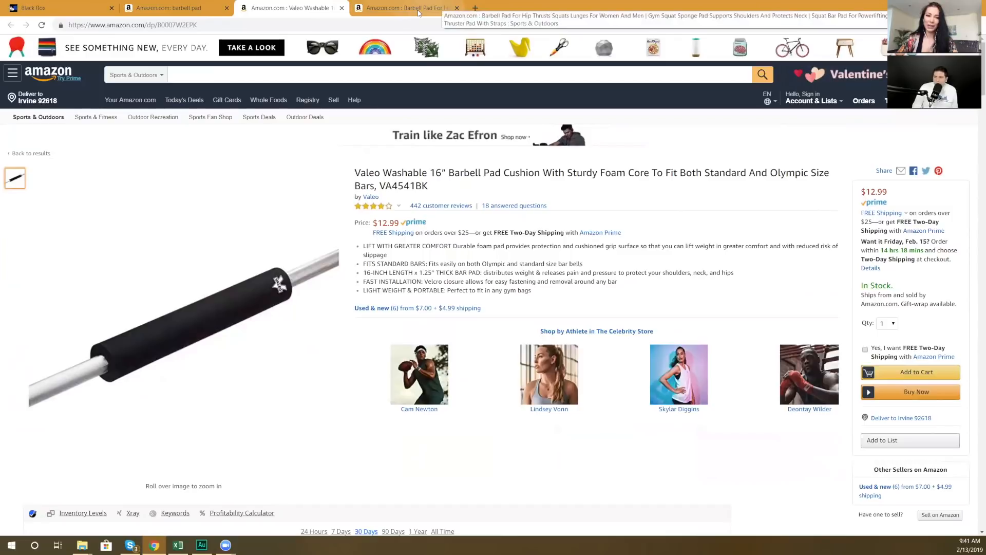
click(418, 13)
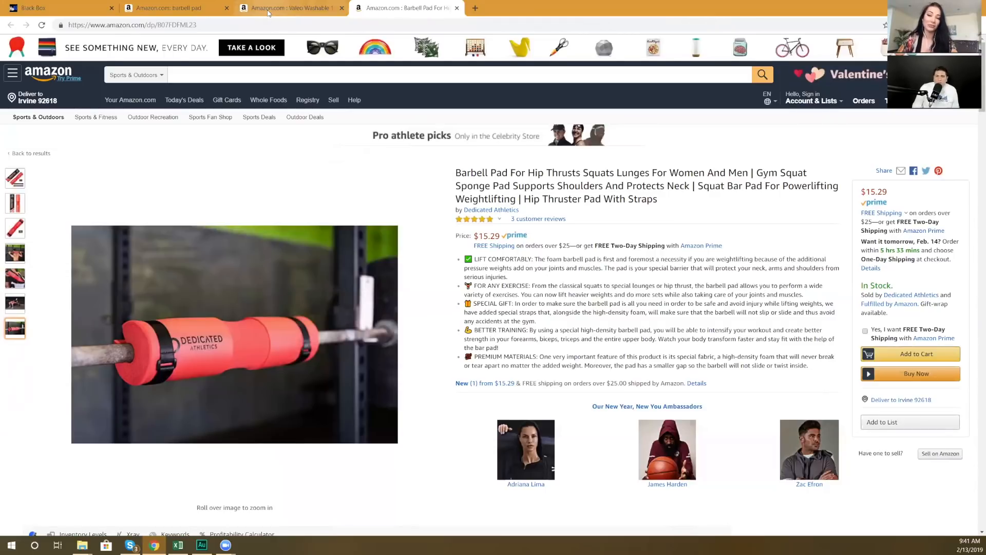
click(268, 13)
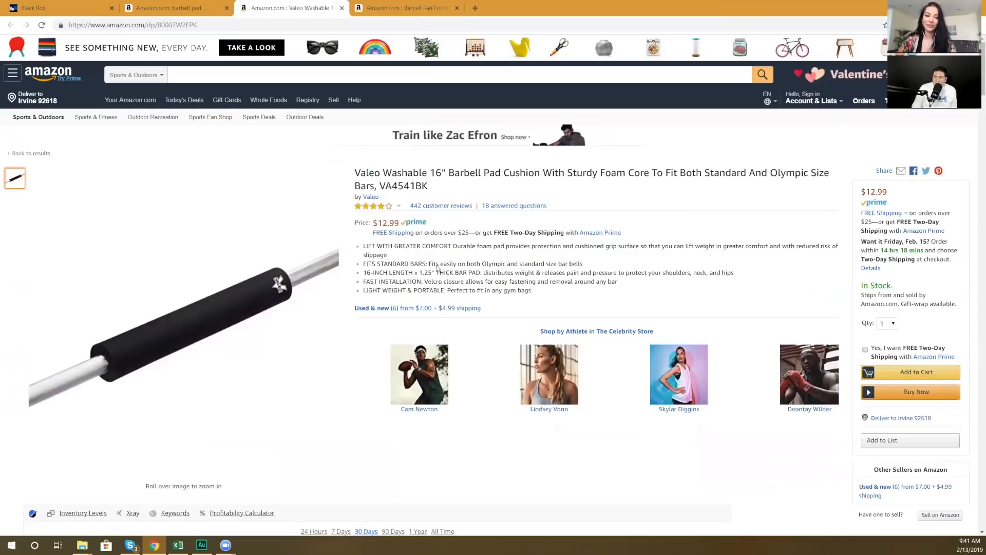
Step: Examine the Valeo barbell pad listing's bullet points, revenue calculator, related products and product description
scroll(422, 267, down, 1)
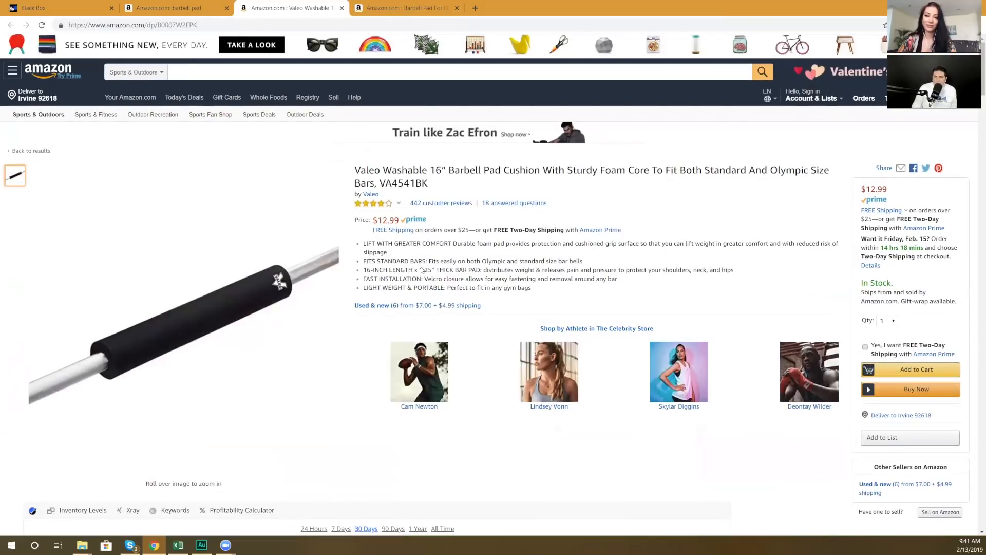
scroll(422, 267, down, 1)
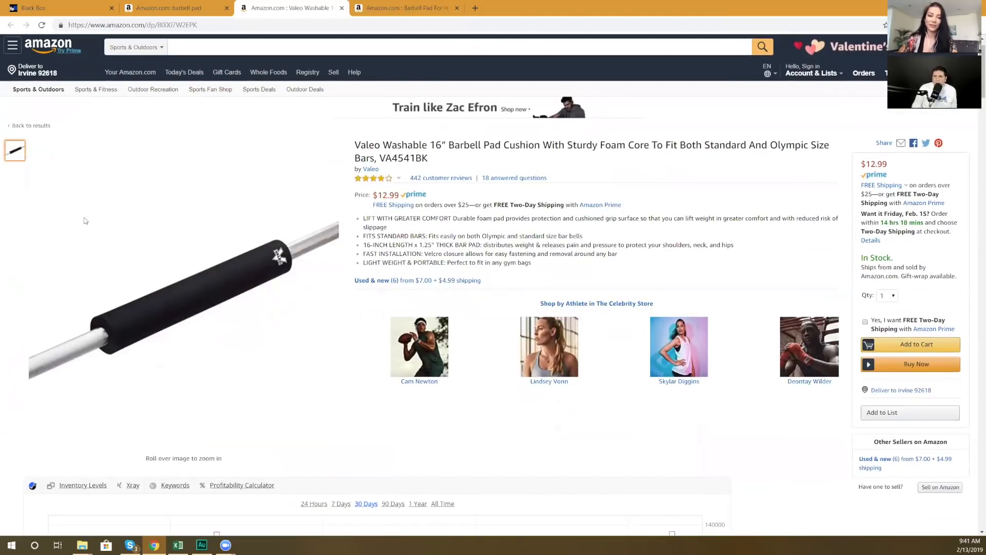
scroll(85, 221, down, 2)
scroll(5, 201, down, 10)
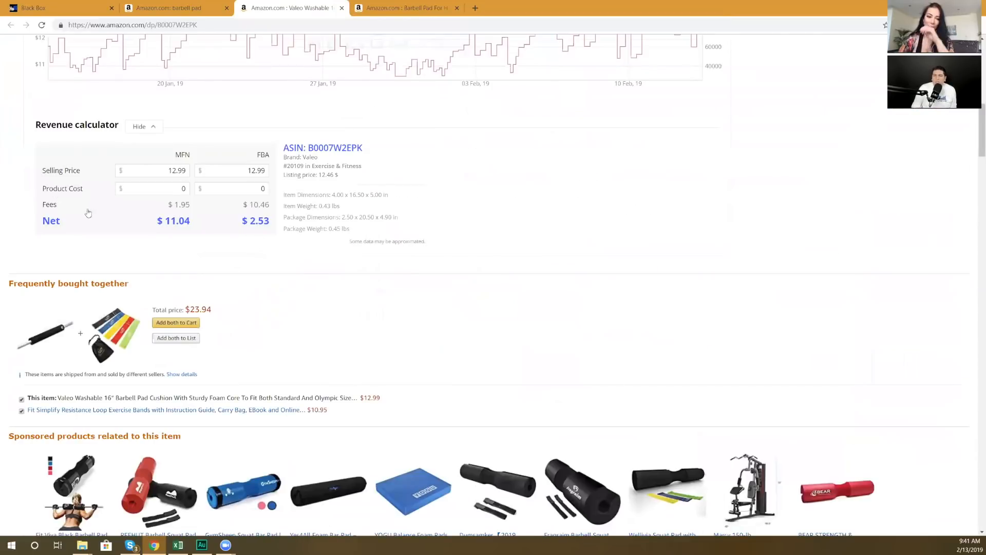
scroll(20, 160, down, 9)
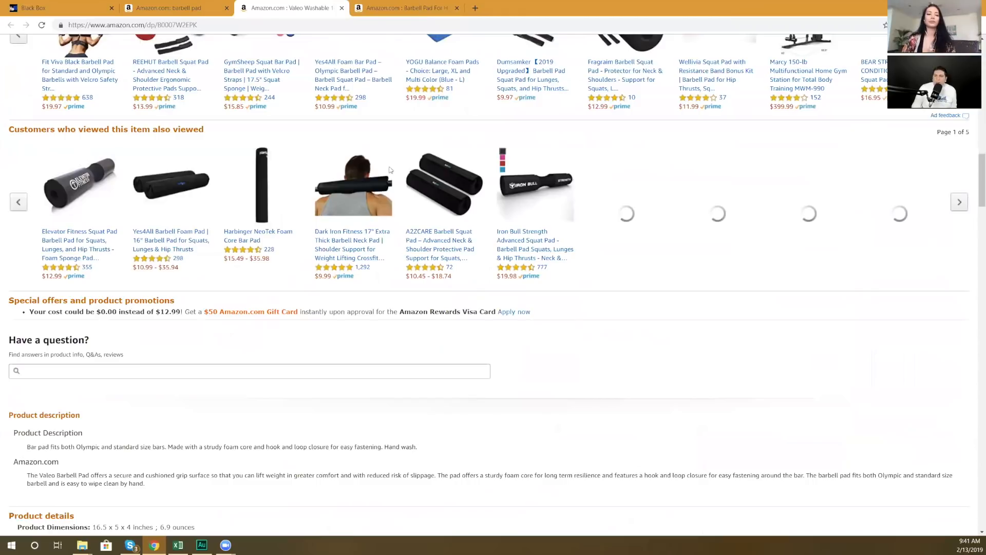
key(Home)
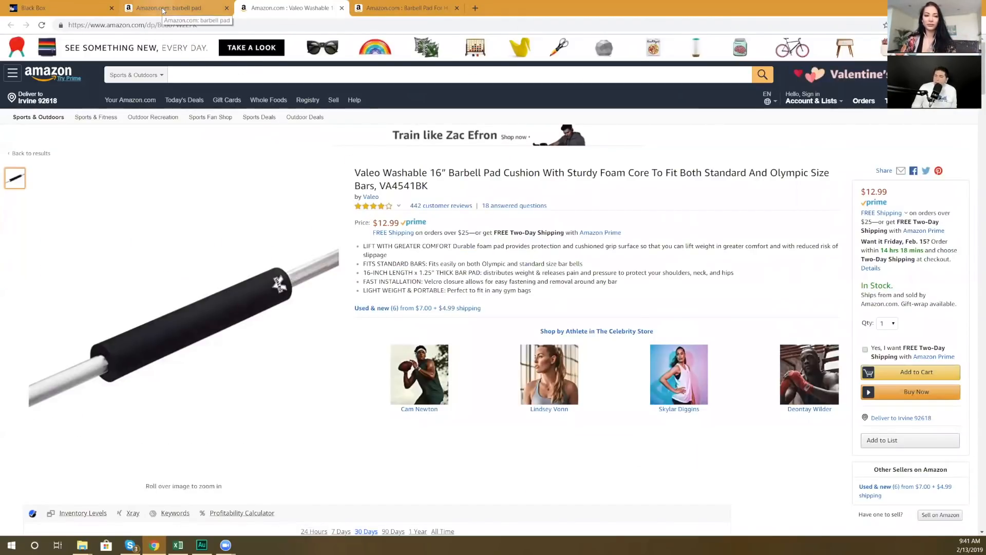
Step: Switch to Black Box, set the maximum number of images to 3 and run the product search
click(102, 11)
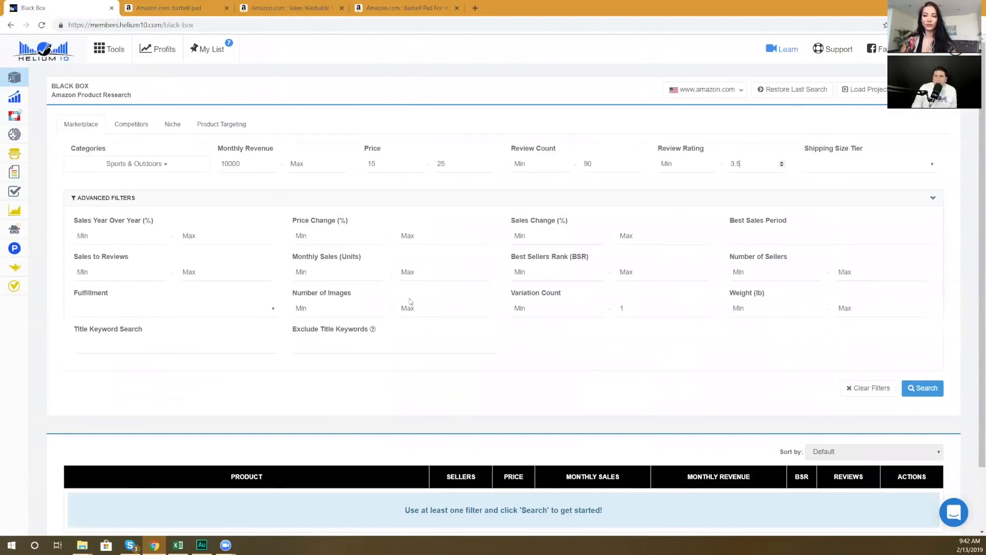
click(427, 307)
text(3)
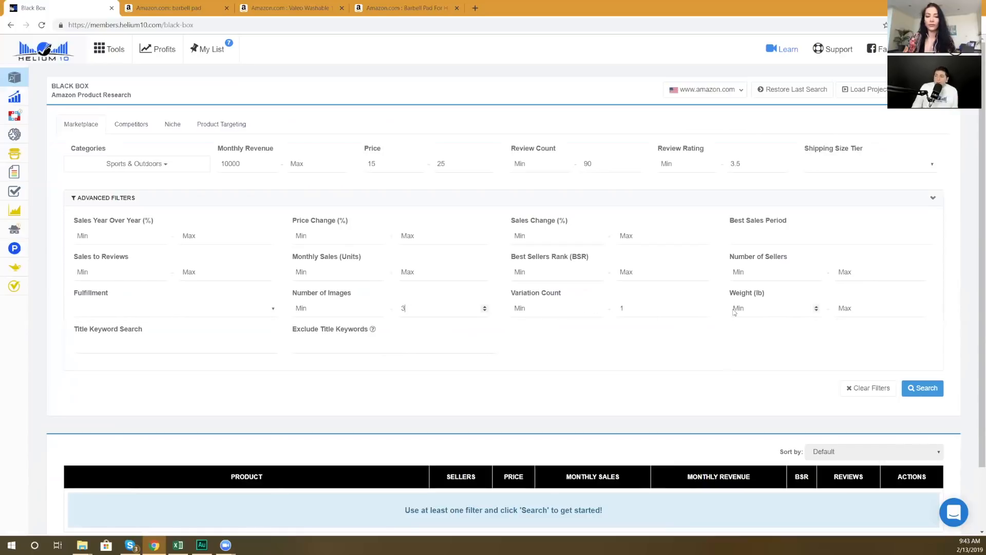
click(922, 388)
Step: Examine the Black Box search results against the filters, comparing each product's sales, revenue, reviews and image count
scroll(641, 229, up, 2)
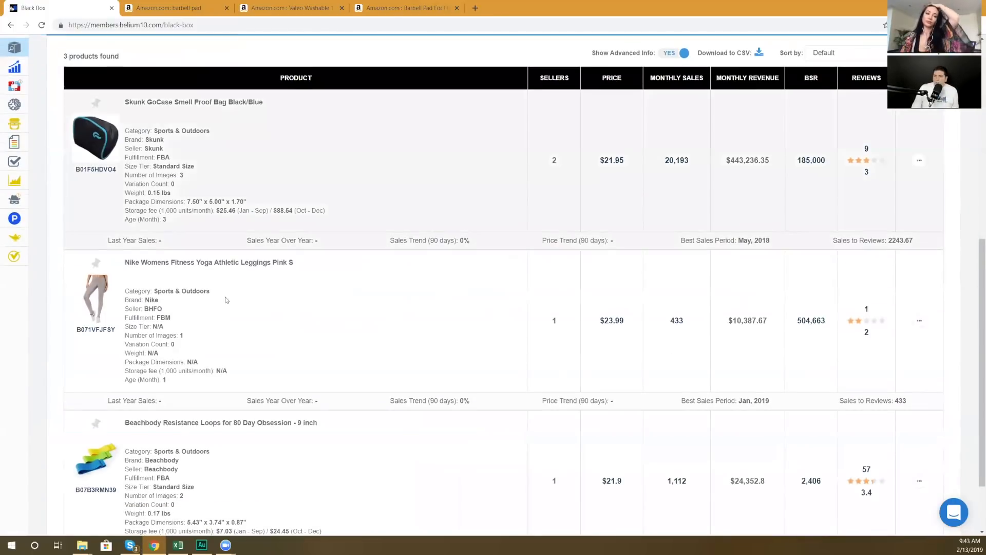
scroll(225, 300, up, 6)
scroll(257, 246, up, 1)
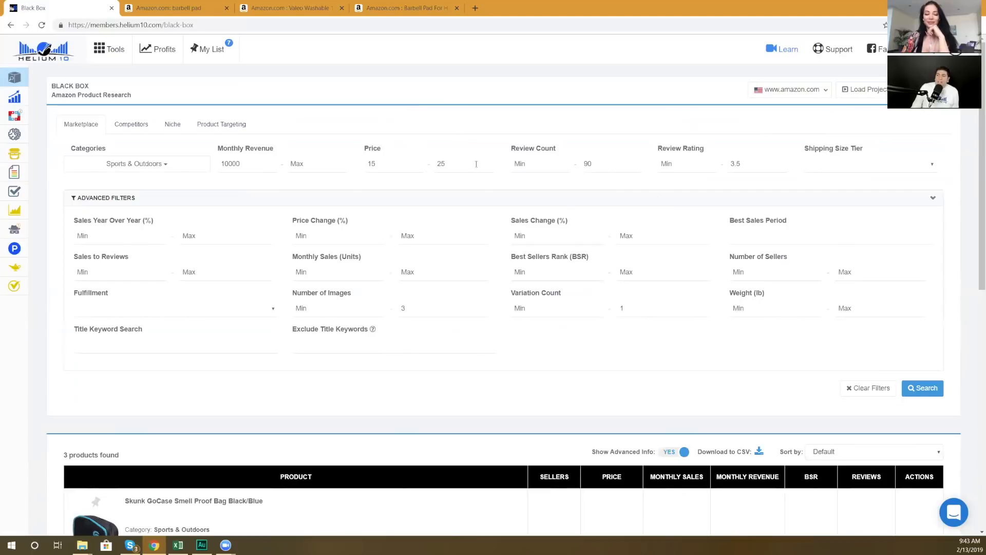
scroll(674, 213, down, 4)
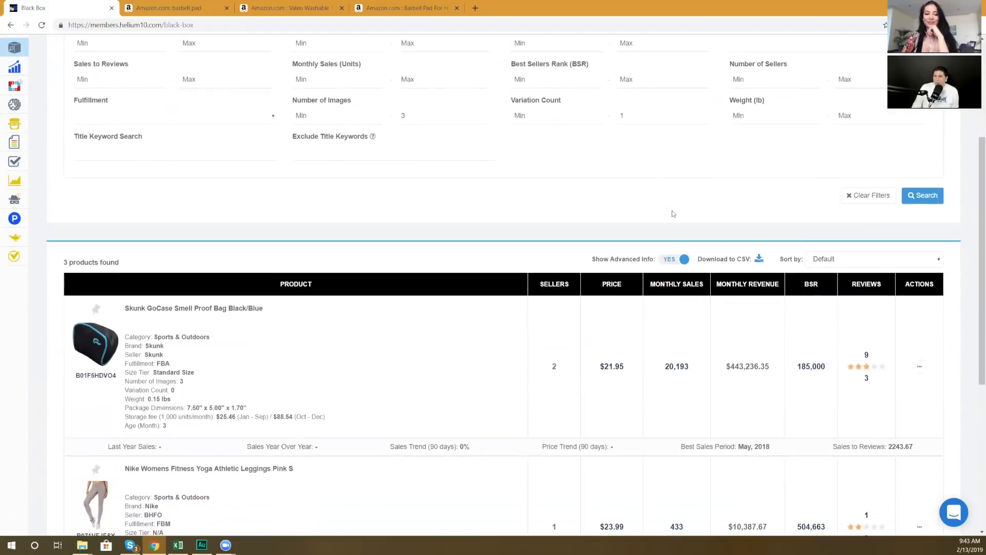
scroll(673, 213, down, 3)
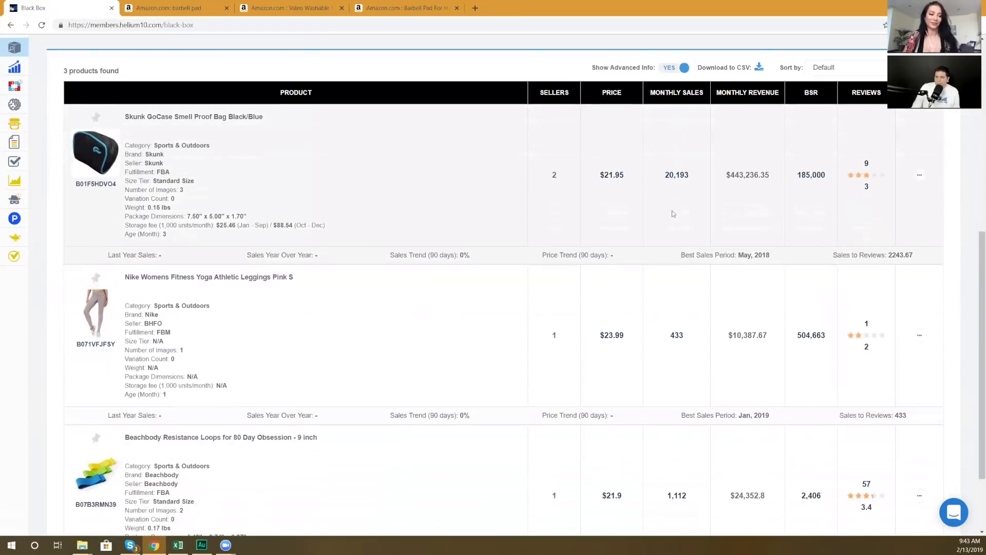
scroll(674, 214, down, 1)
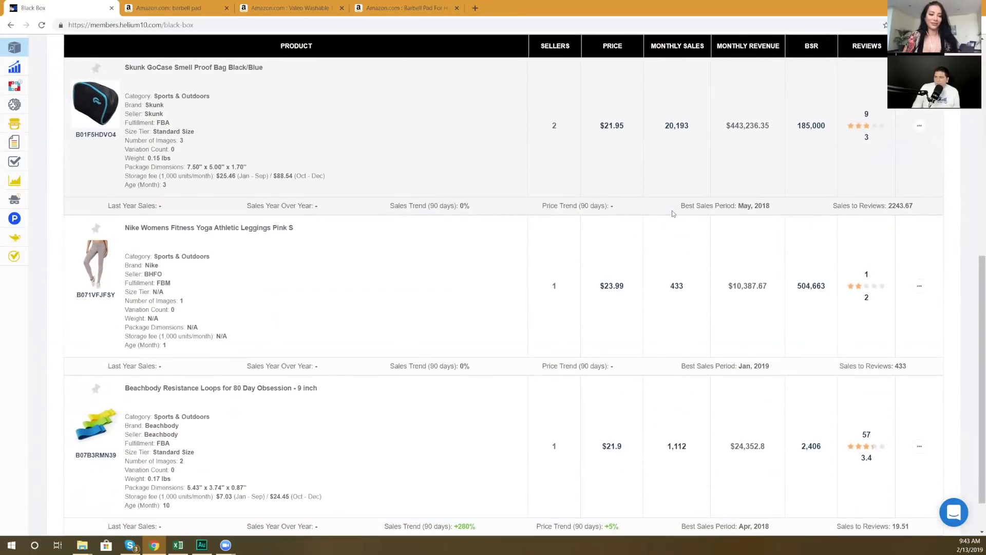
scroll(673, 213, up, 1)
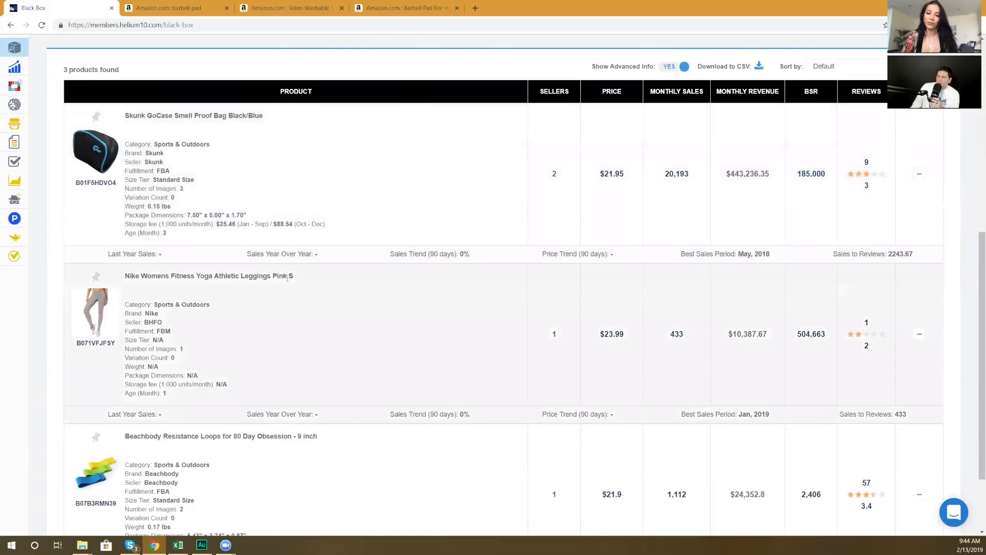
scroll(293, 286, down, 2)
scroll(273, 301, down, 1)
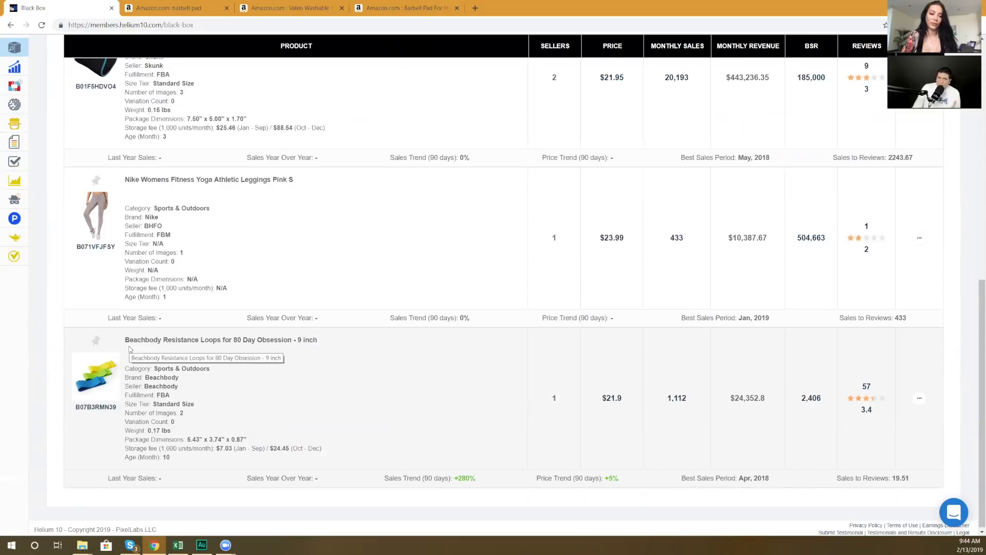
Step: Recheck the number of images filter against the results and open the Beachbody Resistance Loops listing on Amazon
scroll(130, 349, up, 5)
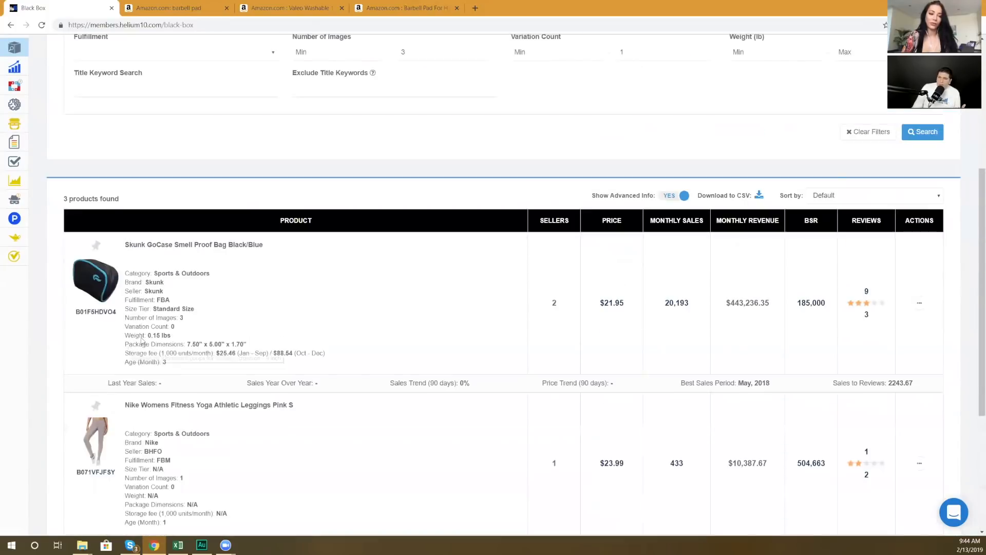
scroll(581, 105, up, 1)
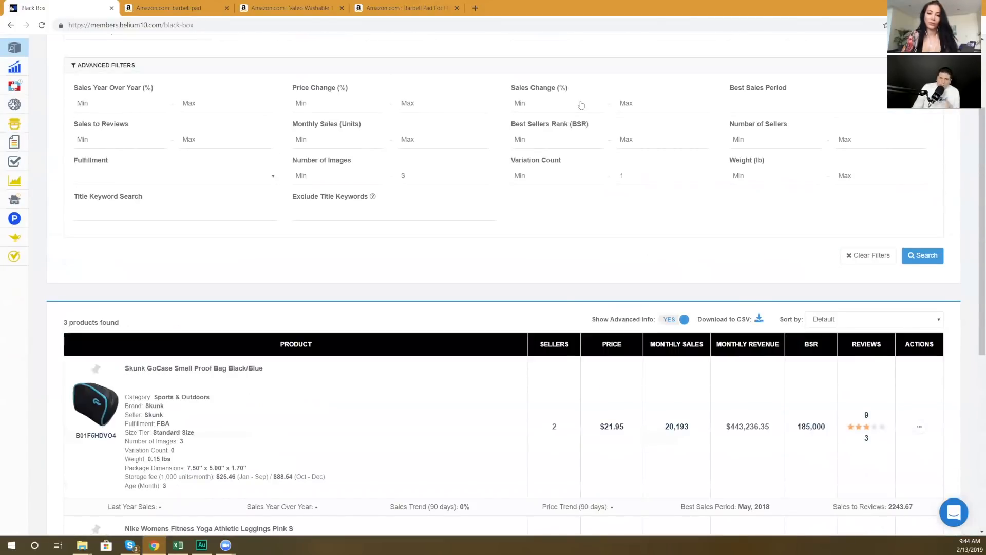
scroll(401, 211, up, 1)
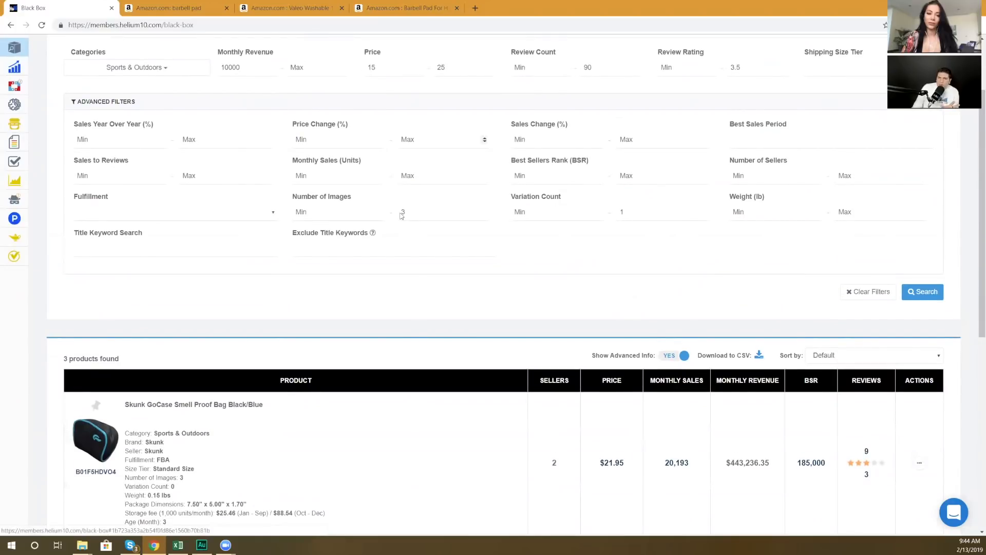
scroll(401, 214, down, 5)
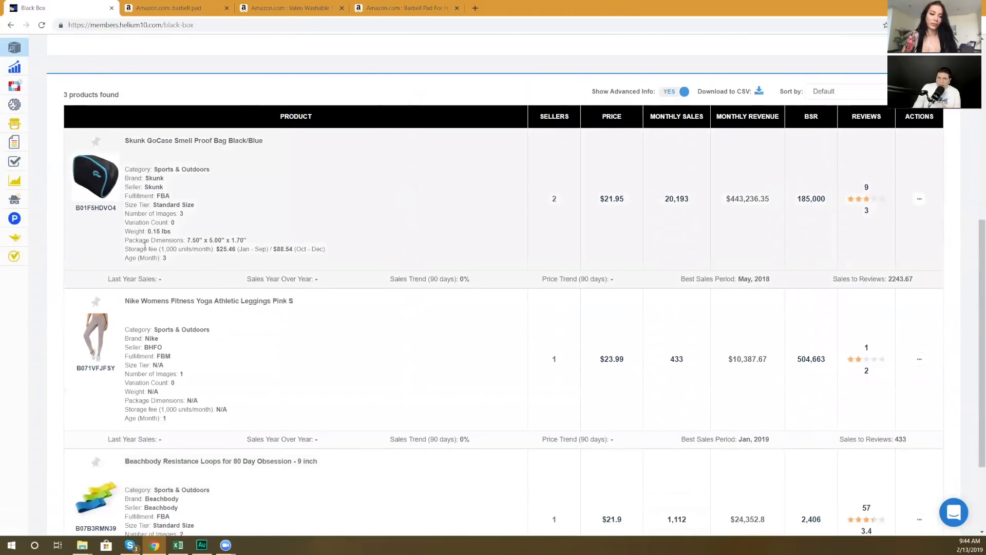
scroll(145, 245, down, 1)
scroll(235, 370, down, 2)
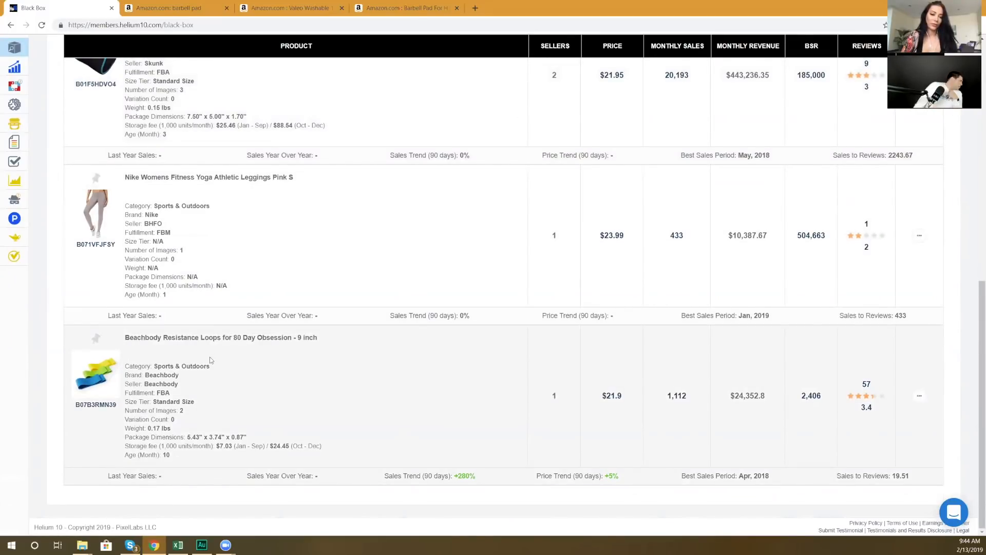
click(91, 371)
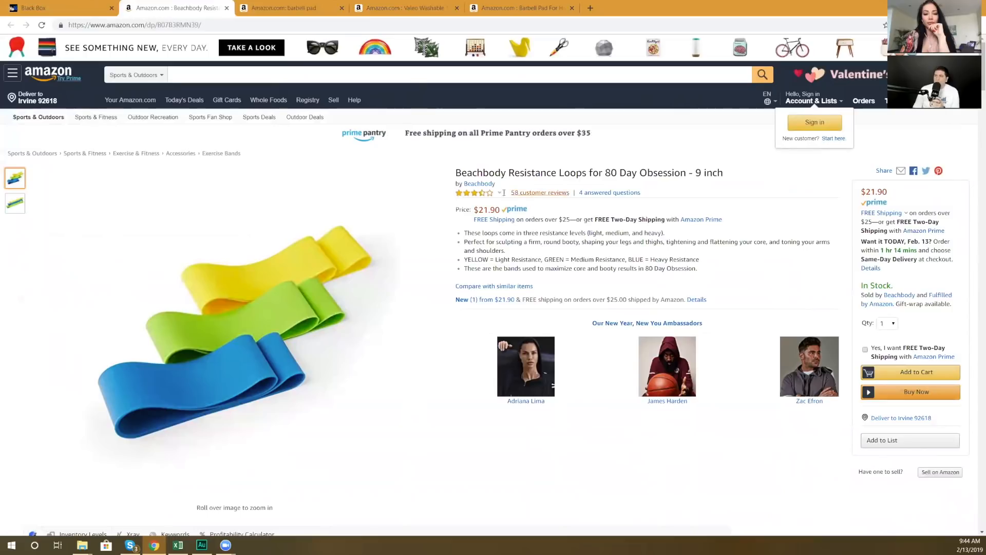
Step: View the Beachbody listing's star rating breakdown and highlight all of its bullet points
mouse_move(488, 194)
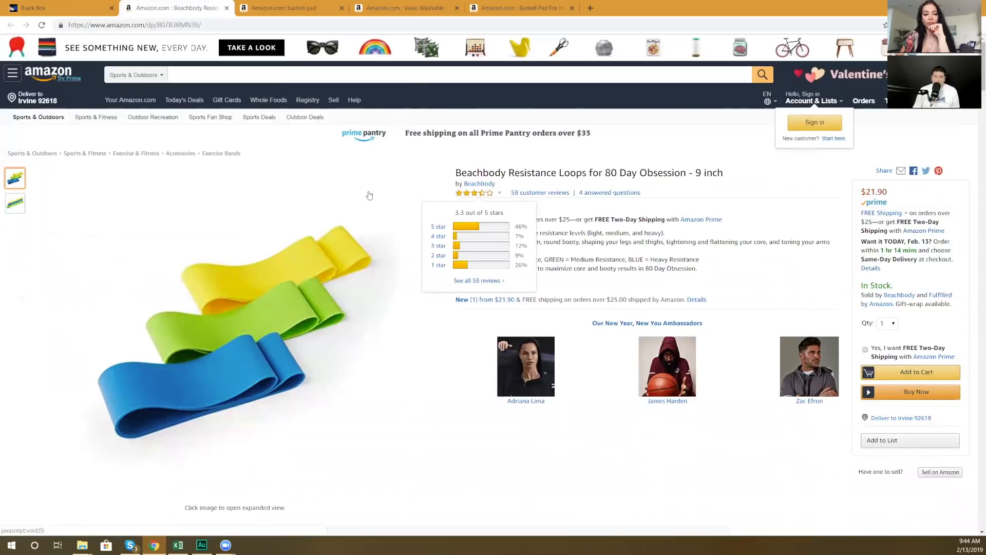
mouse_move(369, 195)
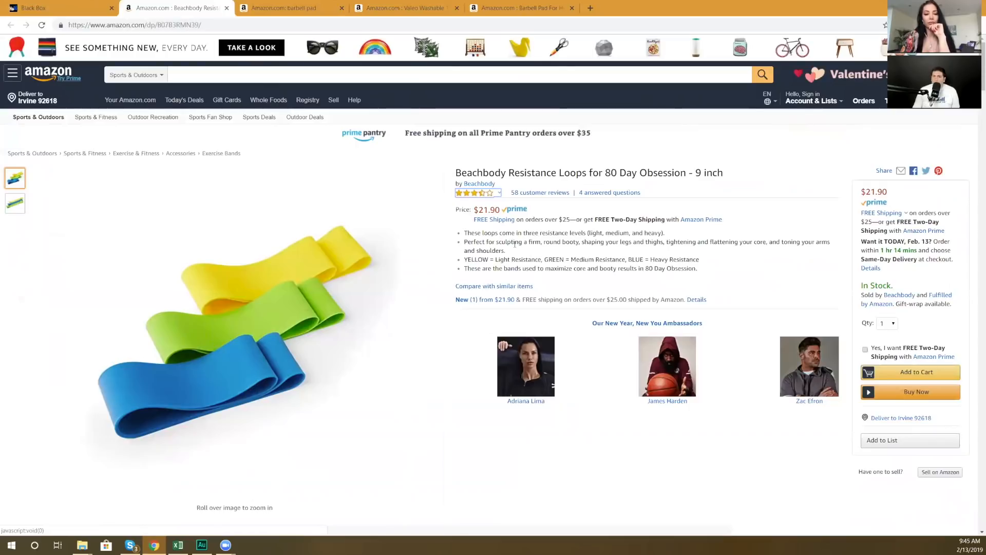
drag(703, 274, 461, 231)
Step: Examine the rest of the Beachbody listing, including the Helium 10 price chart, revenue calculator, related products and product description
scroll(309, 262, down, 2)
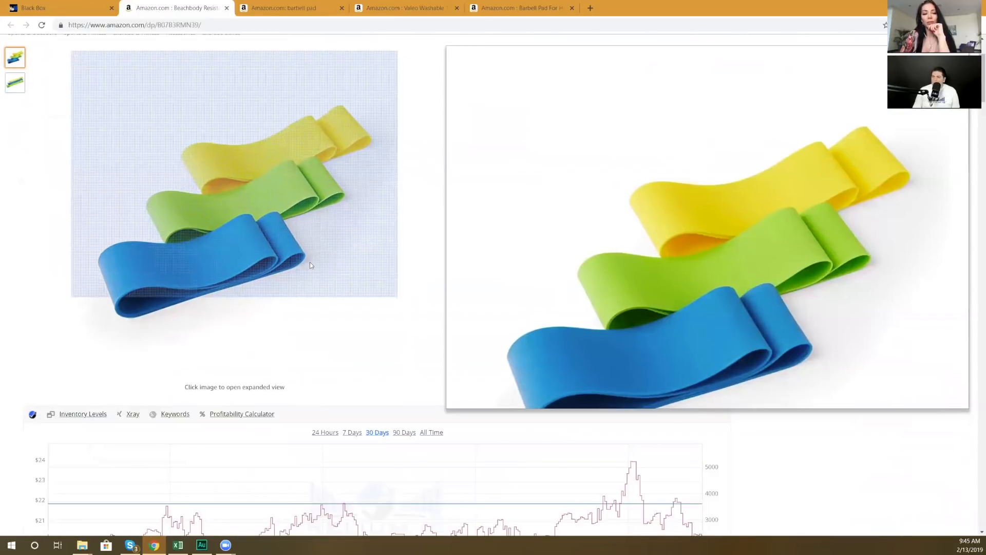
scroll(309, 262, down, 4)
scroll(311, 262, down, 1)
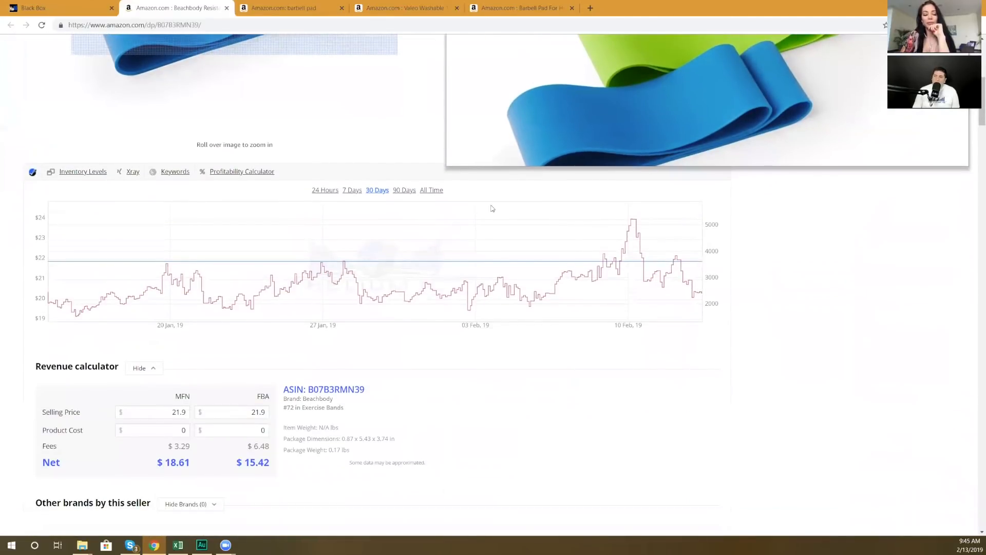
scroll(473, 214, down, 5)
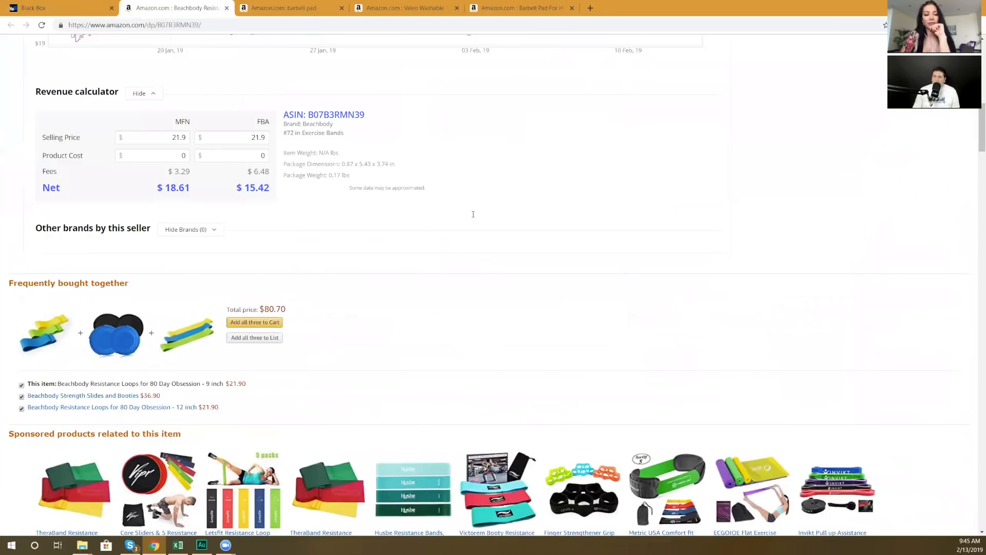
scroll(473, 216, down, 6)
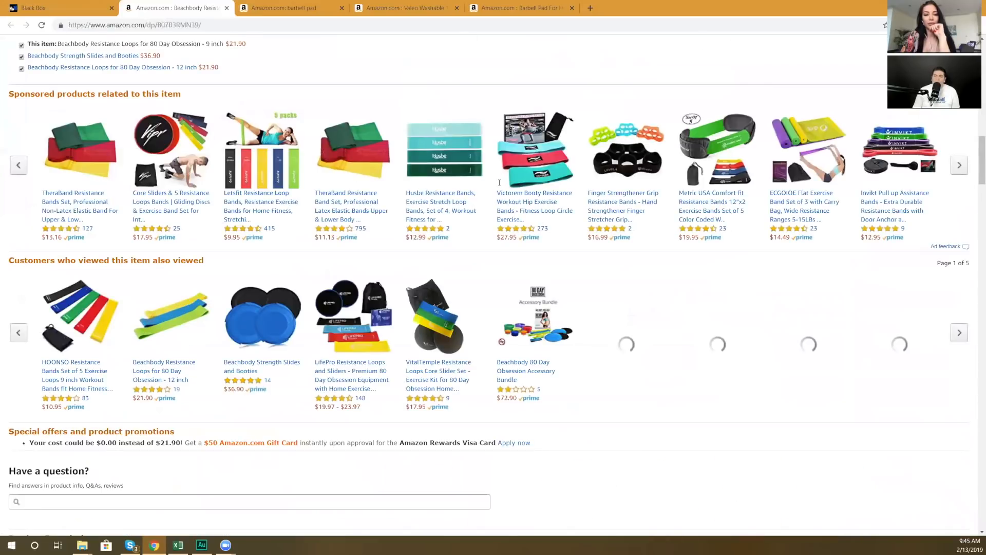
scroll(498, 182, down, 1)
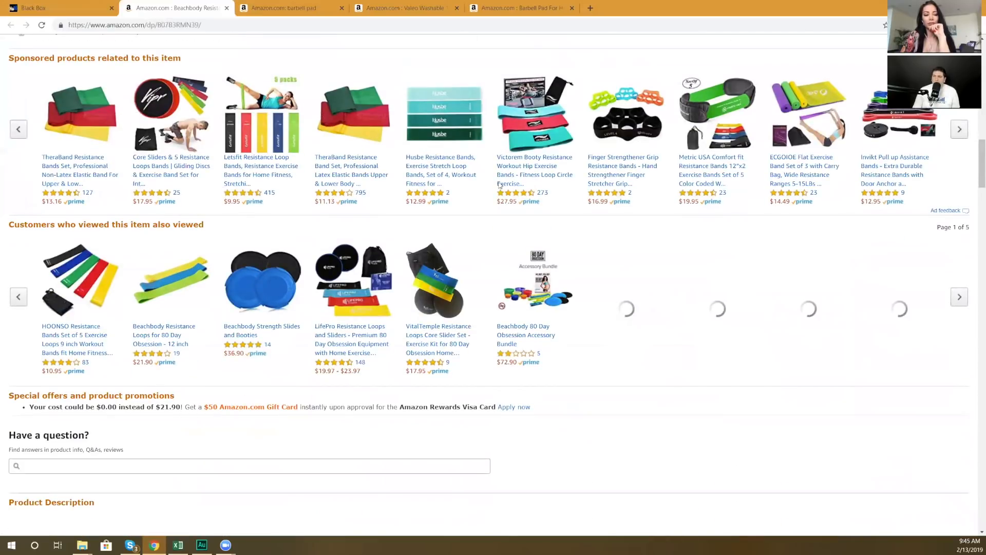
scroll(499, 184, down, 10)
scroll(500, 185, up, 4)
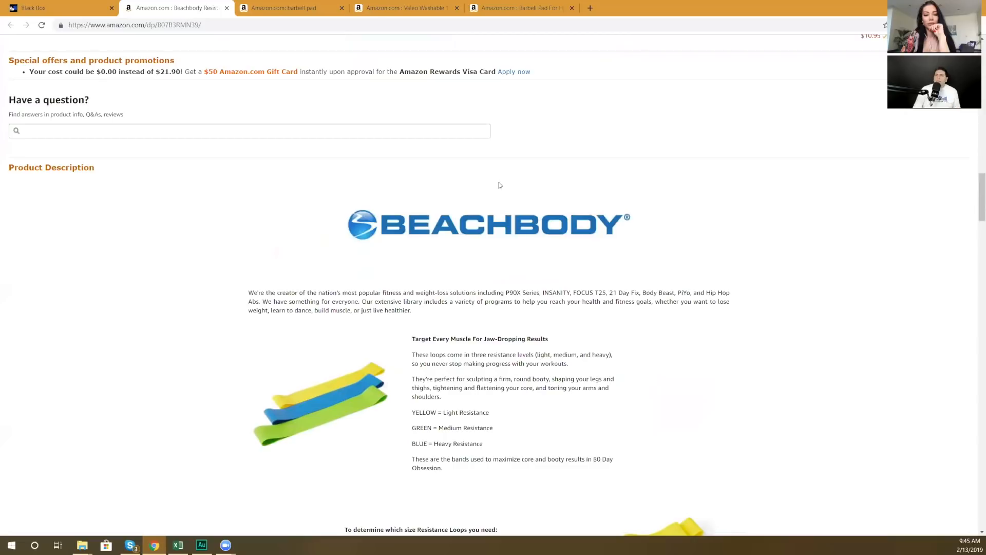
scroll(499, 185, up, 4)
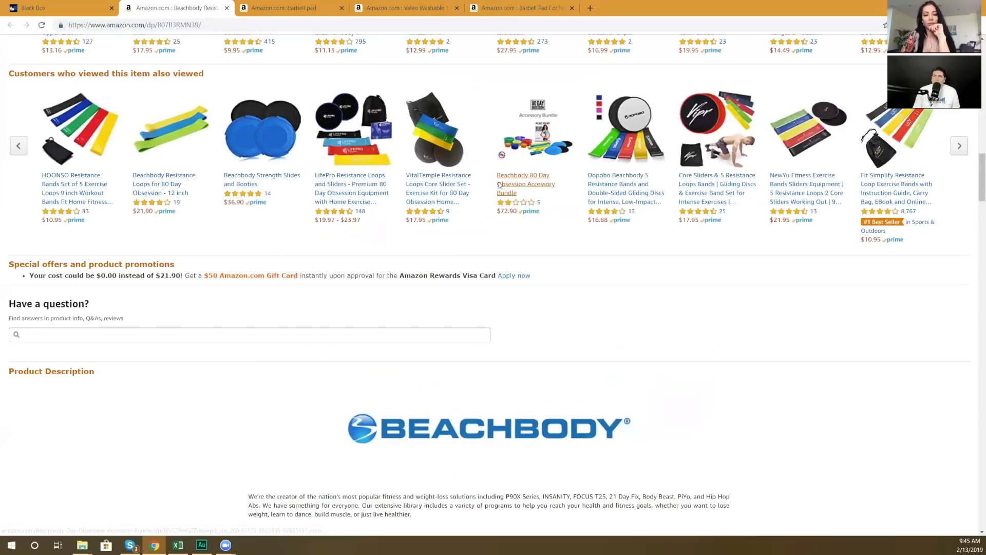
scroll(500, 185, up, 8)
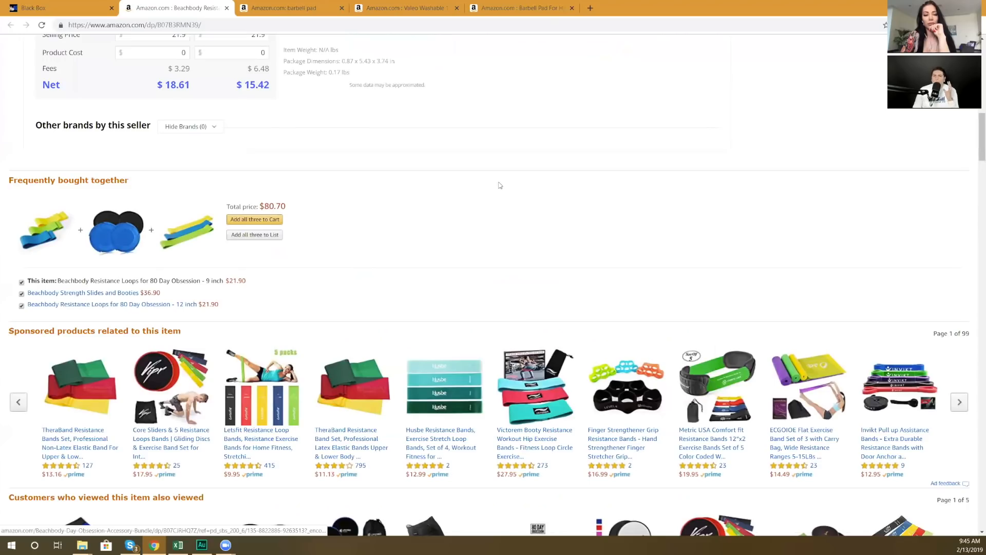
scroll(499, 185, up, 12)
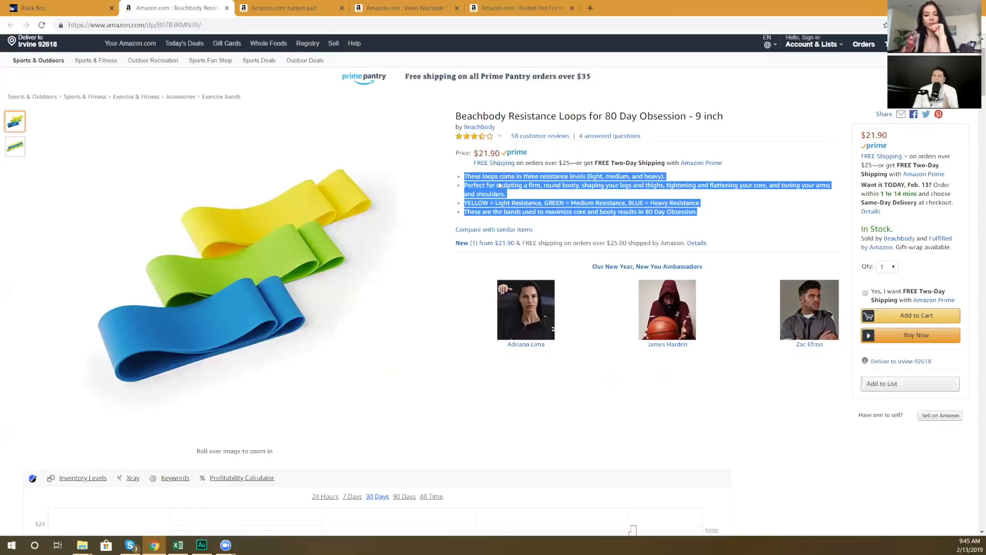
Step: Copy the ASIN B07B3RMN39 from the Beachbody listing's web address
scroll(499, 185, up, 1)
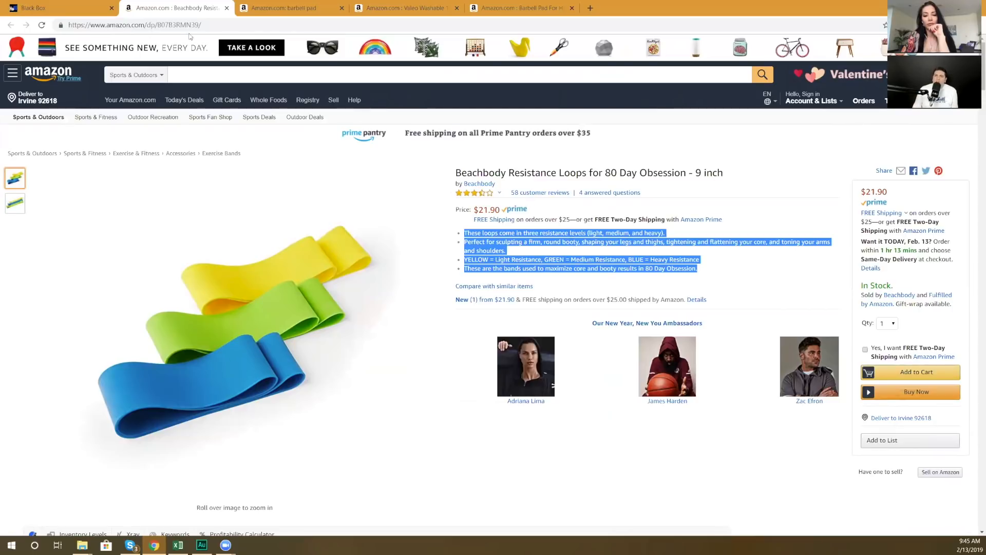
click(173, 26)
double_click(173, 26)
right_click(172, 26)
click(195, 64)
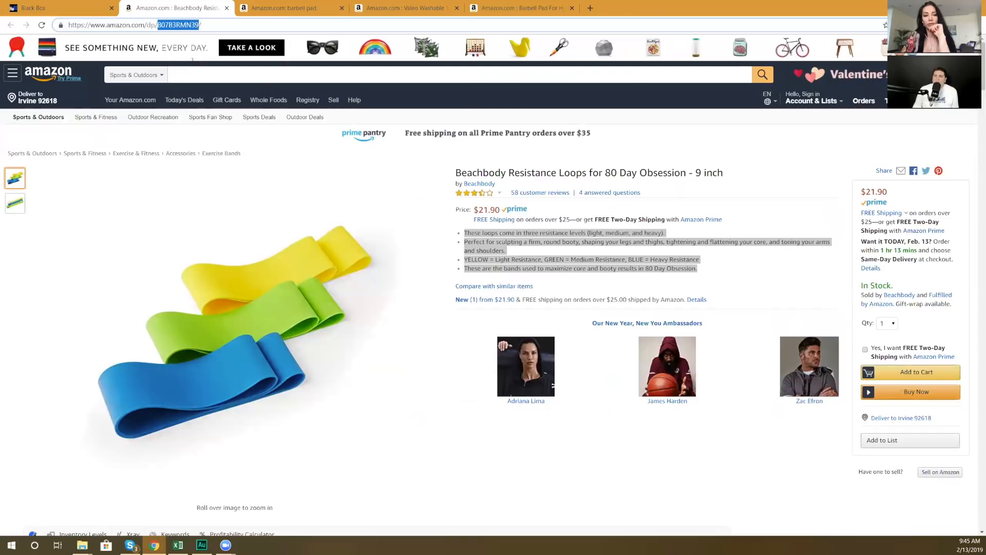
Step: Return to Black Box, open the Cerebro tool in a new browser tab and switch to it
click(61, 7)
mouse_move(16, 97)
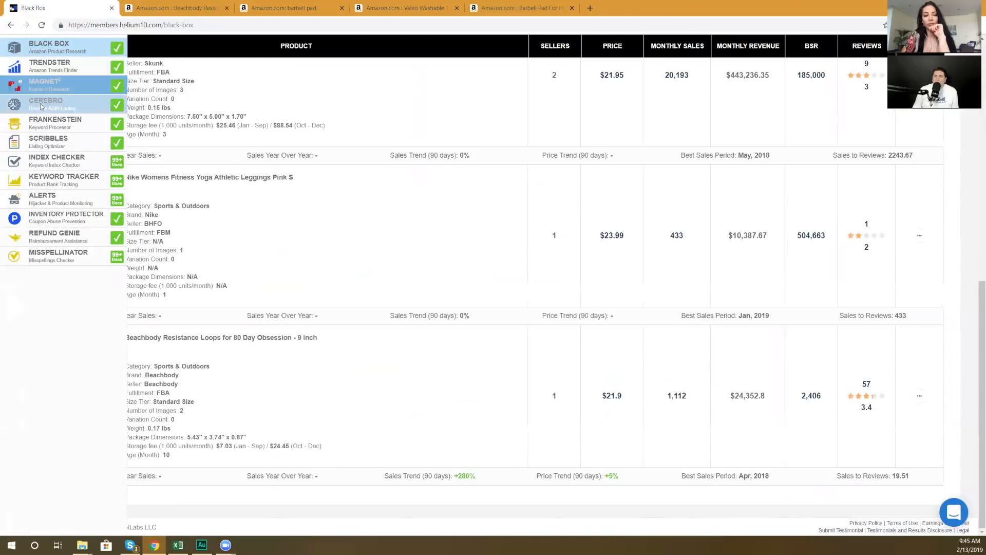
right_click(50, 104)
click(56, 111)
click(291, 8)
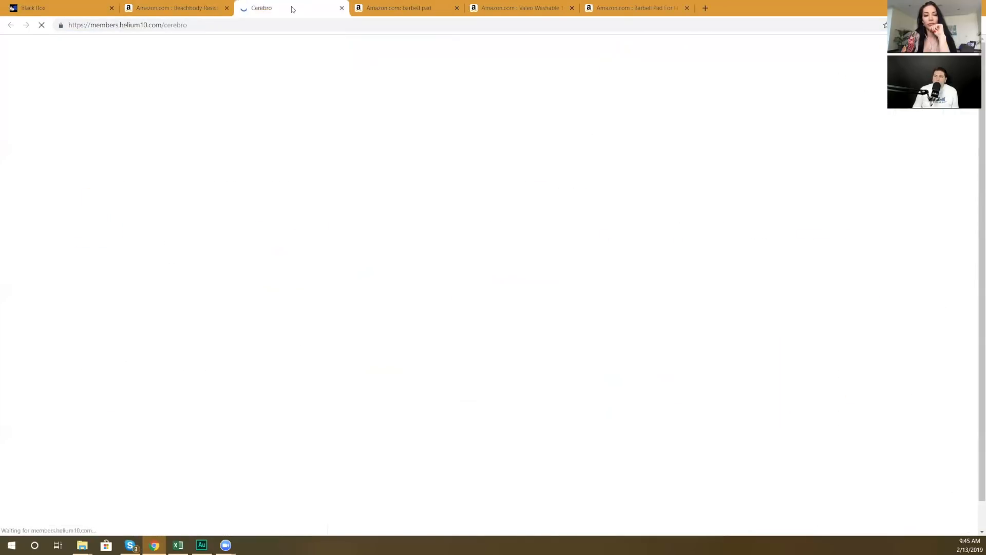
click(93, 122)
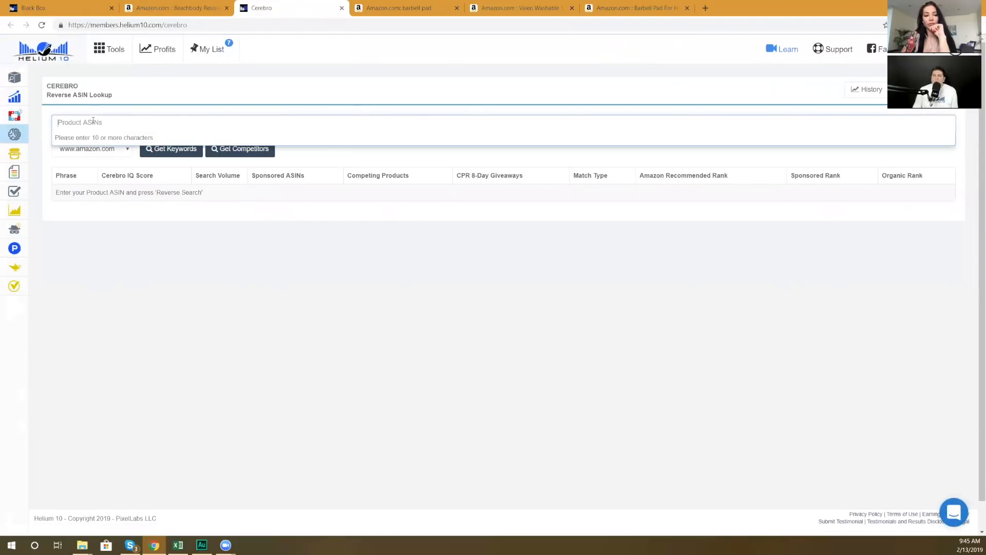
right_click(94, 123)
click(129, 194)
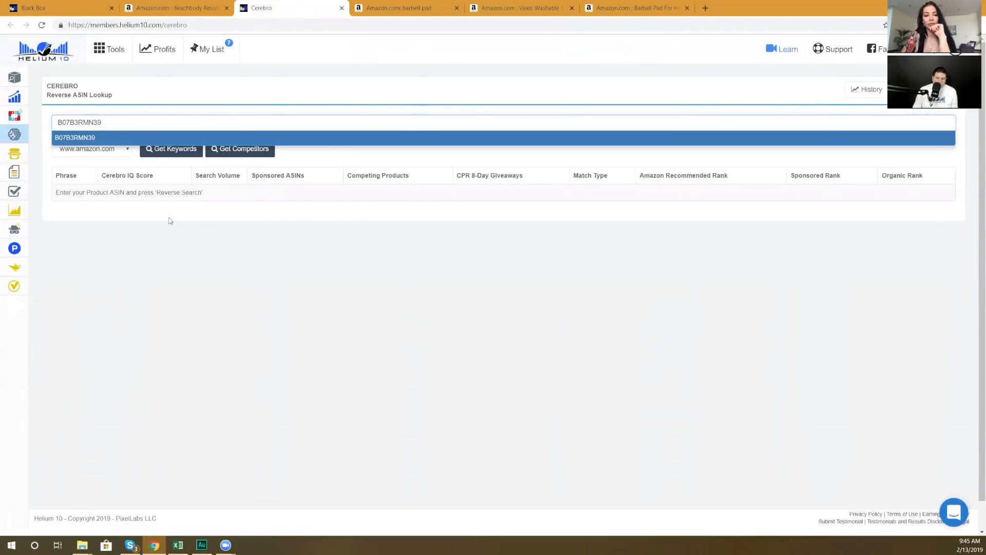
key(Return)
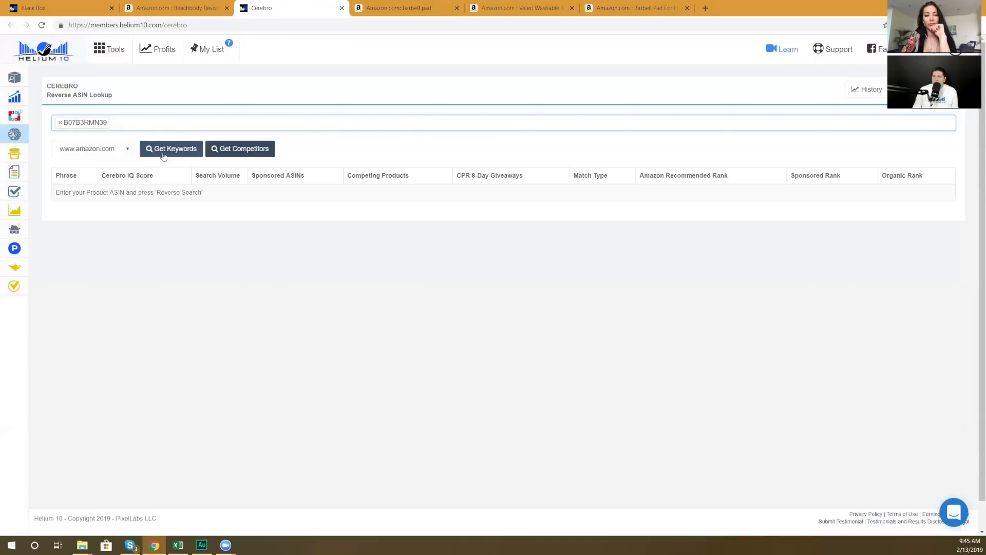
click(164, 149)
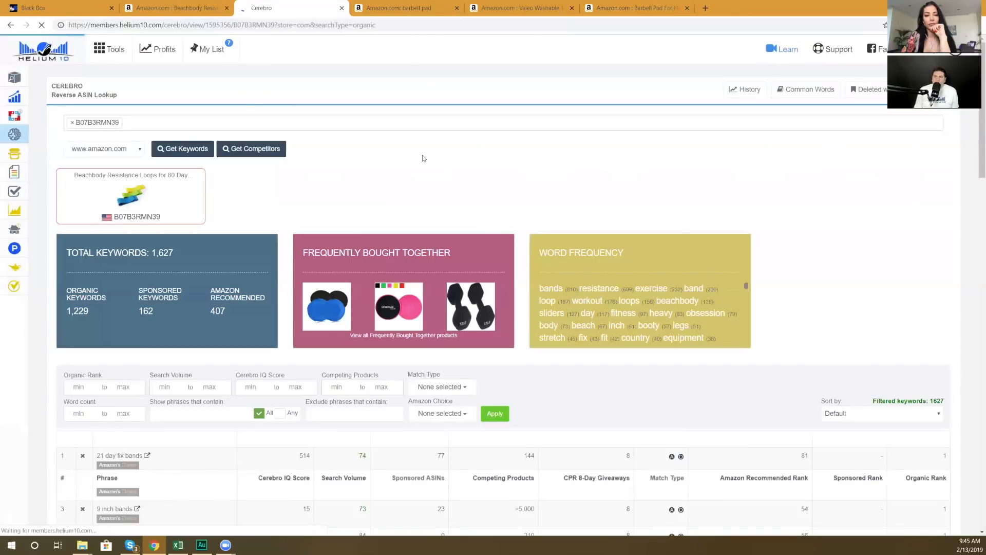
Step: Filter the Cerebro keywords to the Organic match type and highlight the filtered keyword count
scroll(427, 180, down, 1)
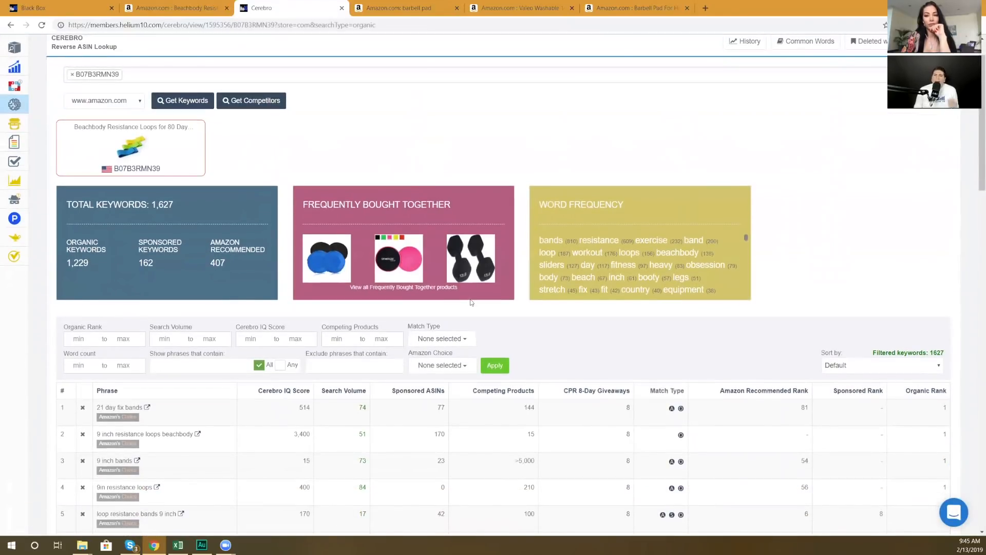
click(464, 340)
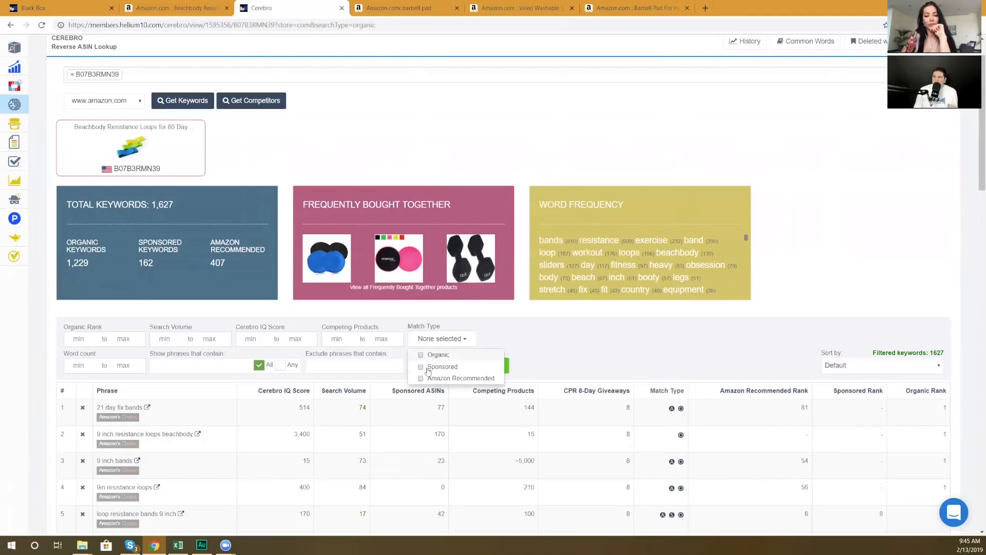
click(437, 354)
click(512, 341)
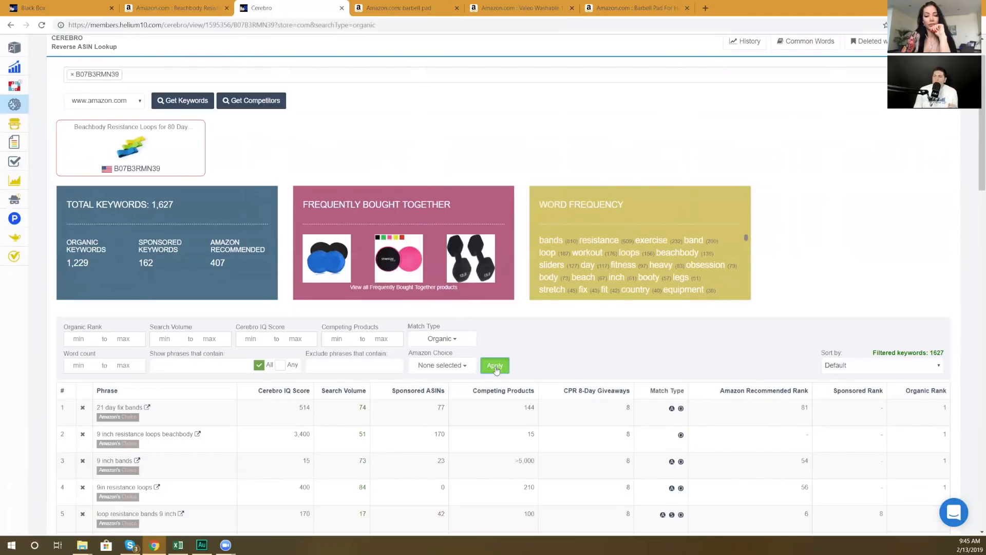
click(495, 366)
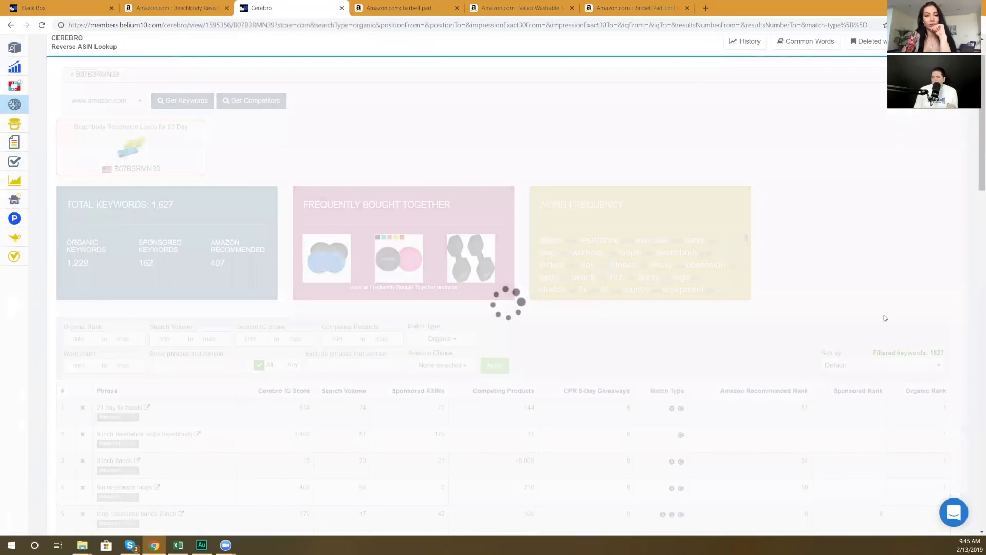
double_click(937, 352)
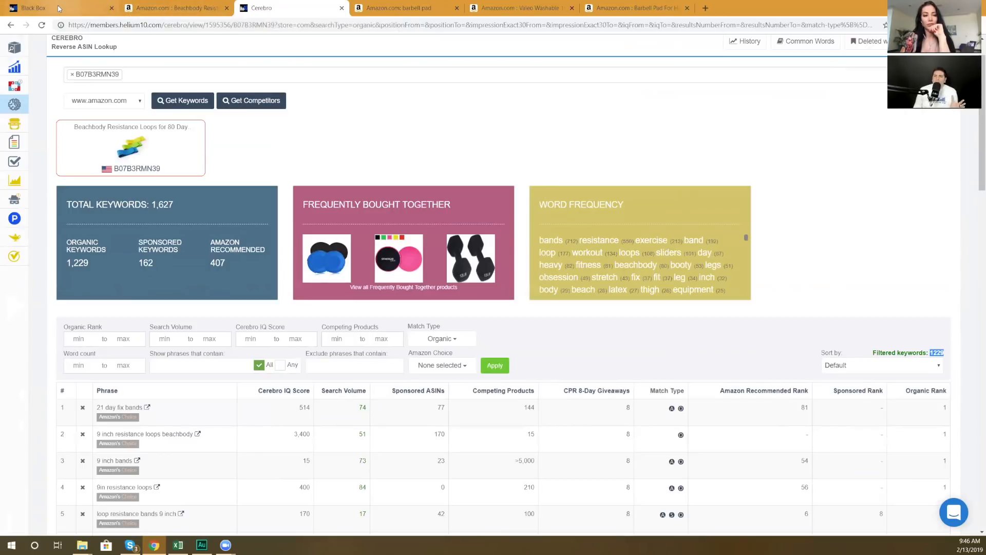
Step: Close the Xray window on the Amazon barbell pad search and examine the product results and number of result pages
click(416, 8)
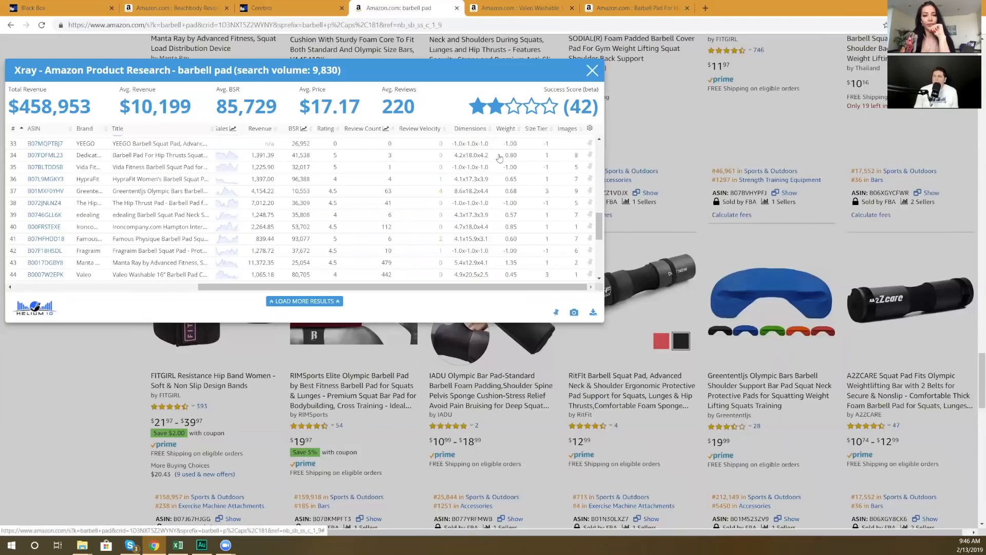
key(Escape)
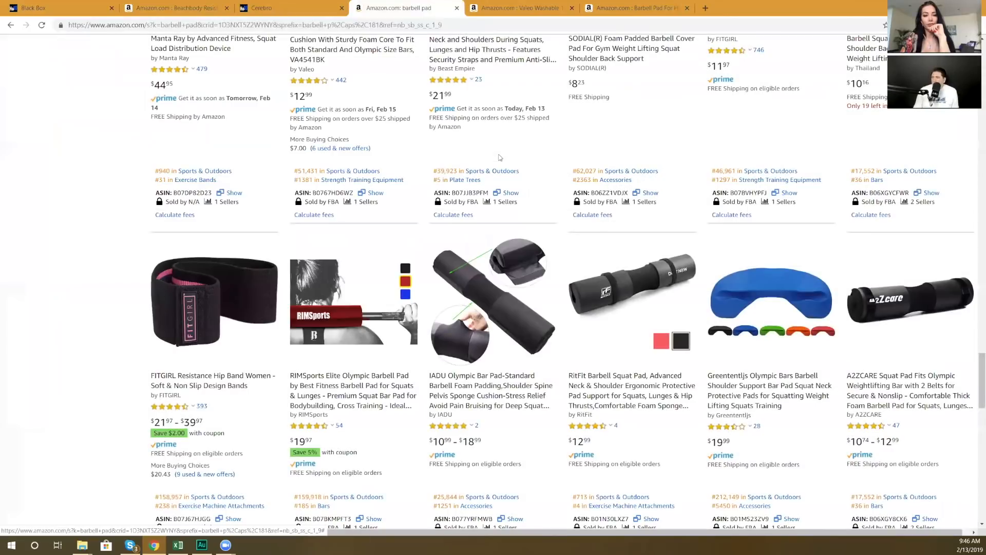
scroll(595, 293, up, 9)
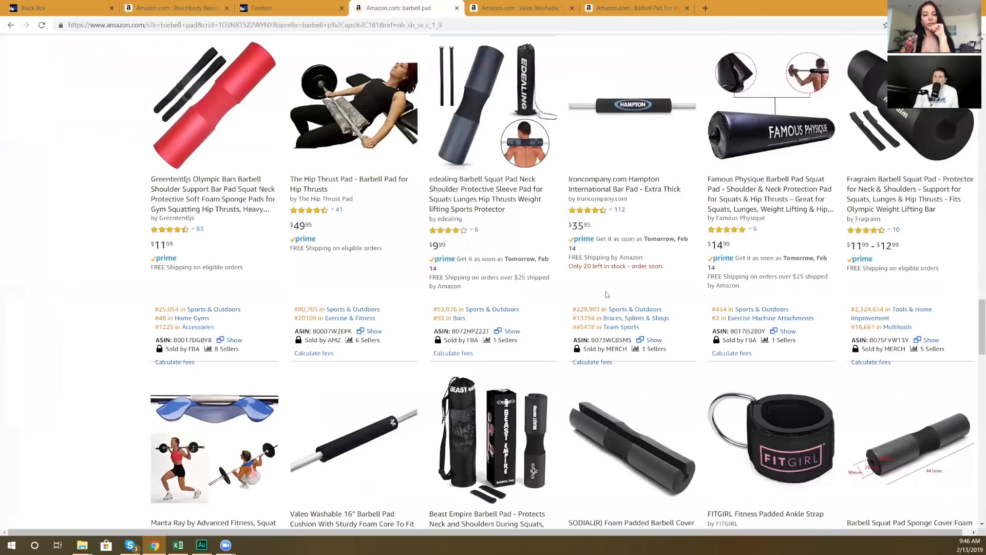
scroll(565, 79, up, 6)
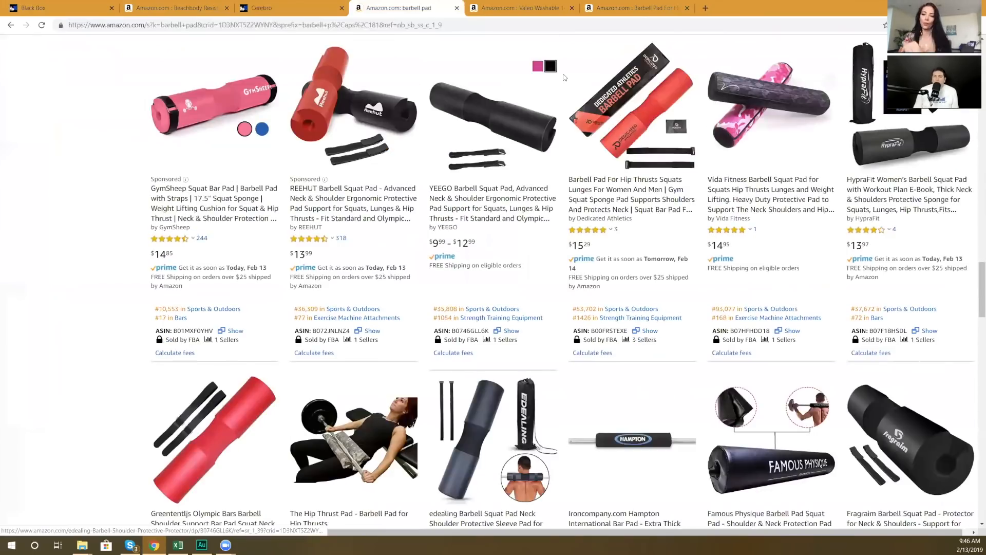
scroll(581, 267, down, 3)
scroll(583, 290, down, 10)
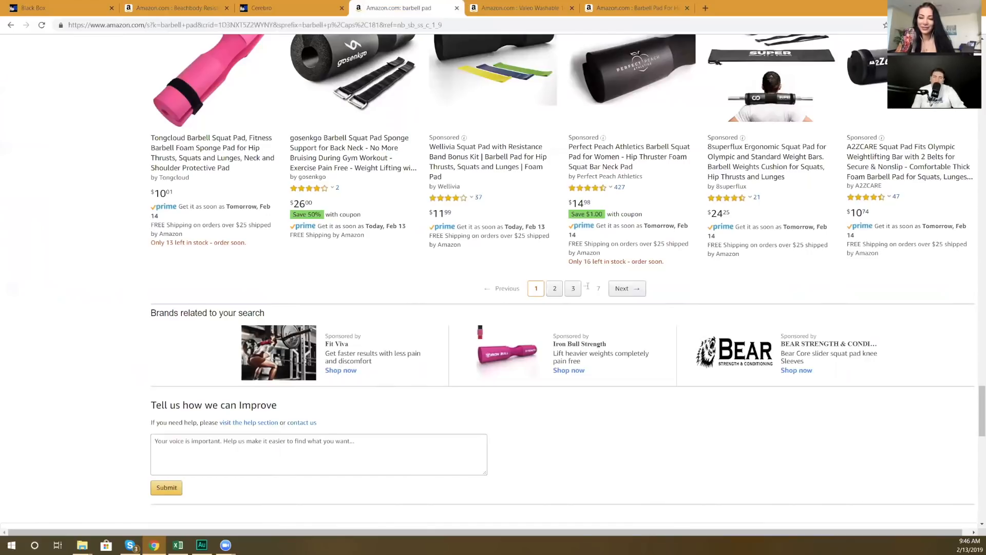
scroll(587, 286, up, 1)
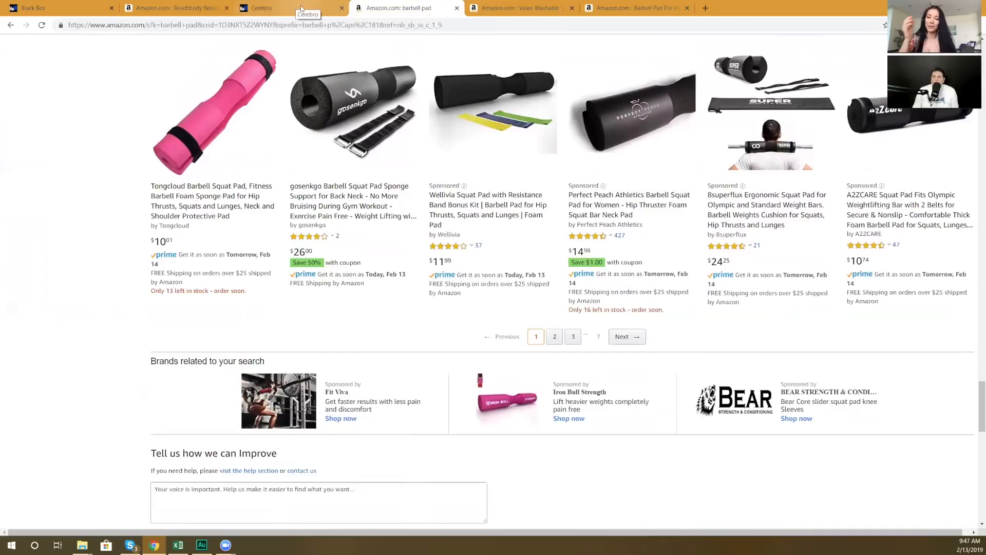
Step: Return to Cerebro and sort the keywords by Organic Rank High To Low
click(296, 5)
click(917, 391)
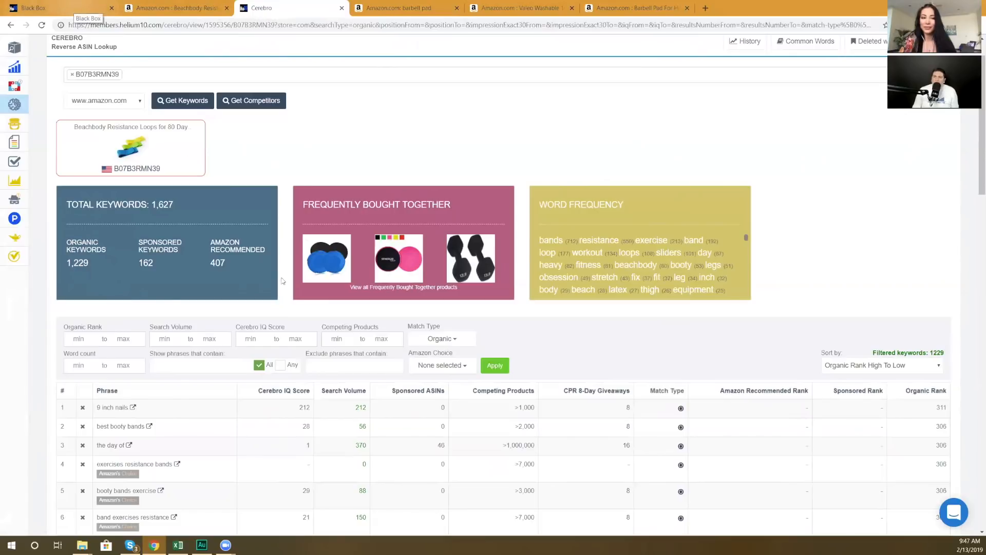
Step: Revisit the Black Box results and the Beachbody listing on Amazon, clearing the text highlight from its bullet points
key(ctrl+1)
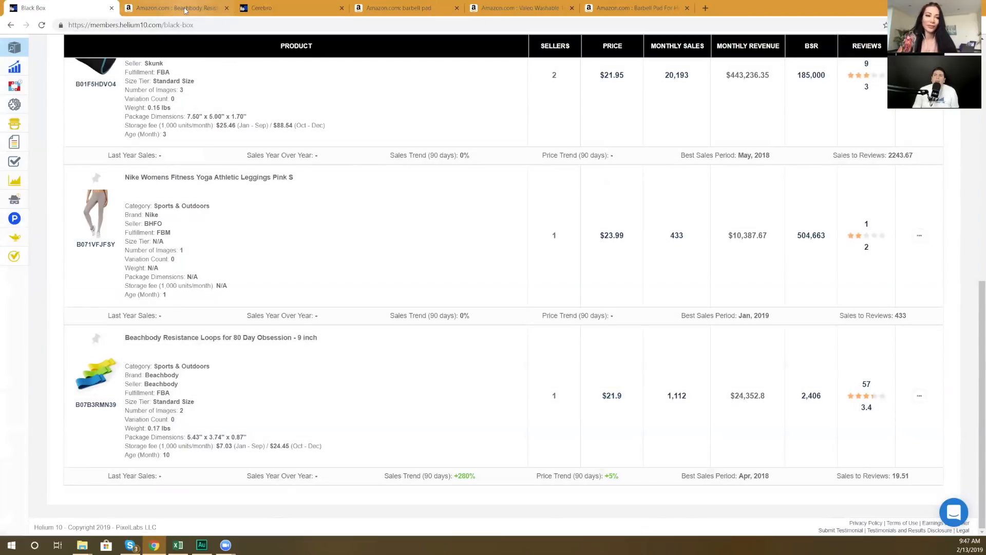
click(185, 10)
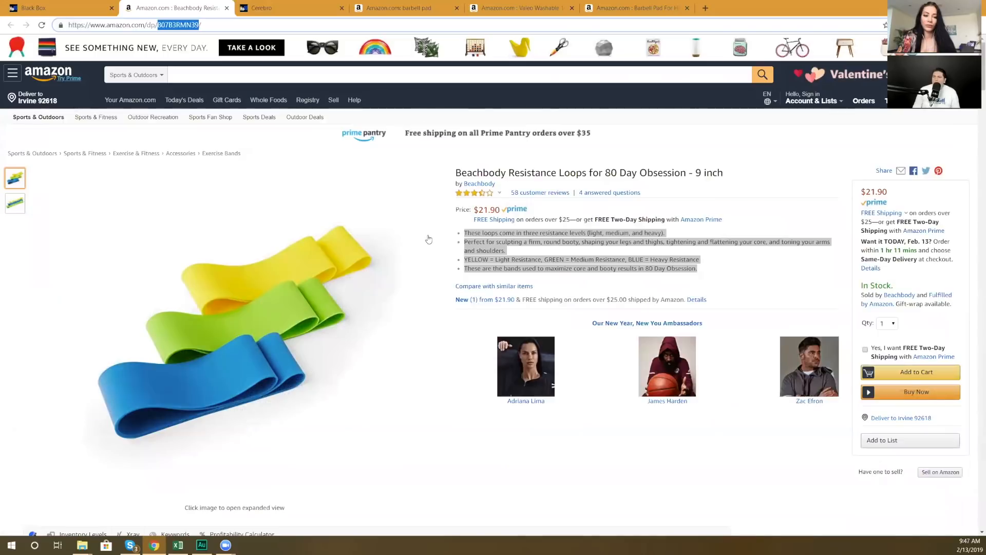
click(544, 259)
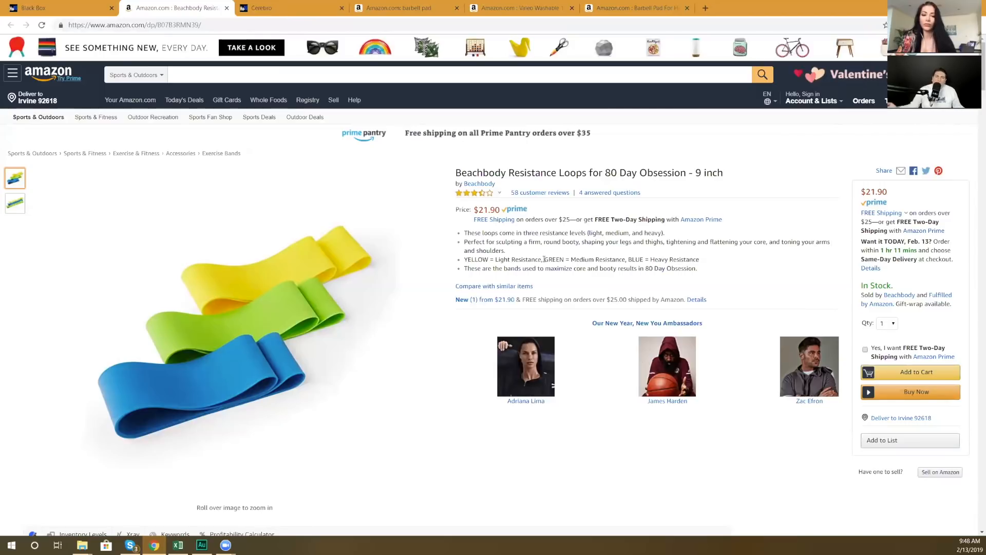
Step: Examine the sorted keyword list in Cerebro and highlight the phrase "band exercises resistance"
click(292, 8)
scroll(528, 303, down, 2)
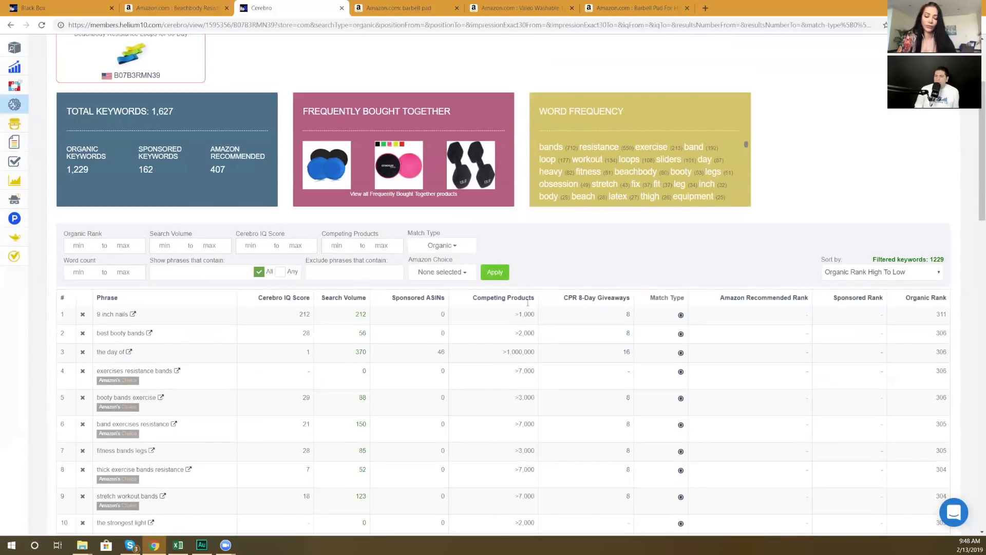
scroll(253, 237, down, 3)
scroll(299, 256, down, 1)
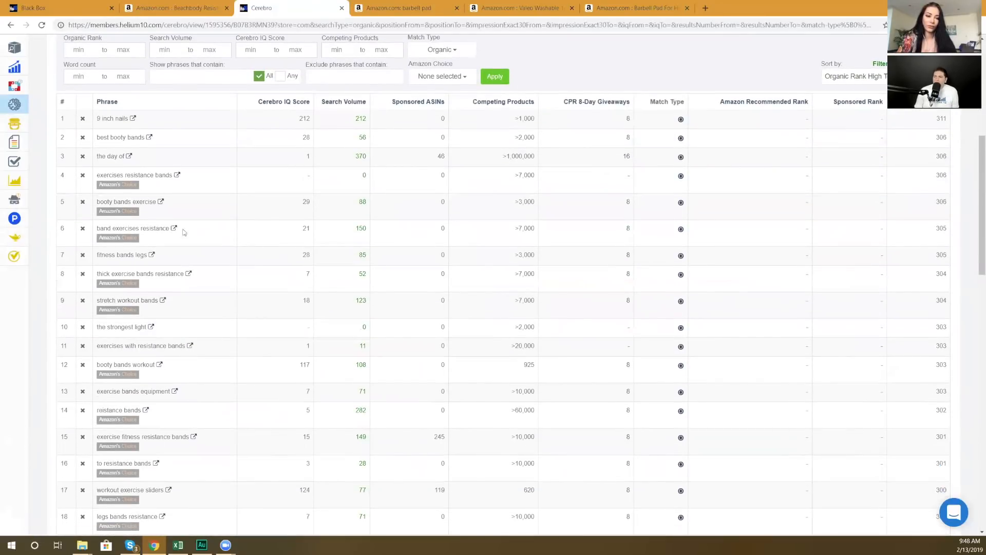
drag(98, 228, 168, 230)
scroll(177, 245, up, 2)
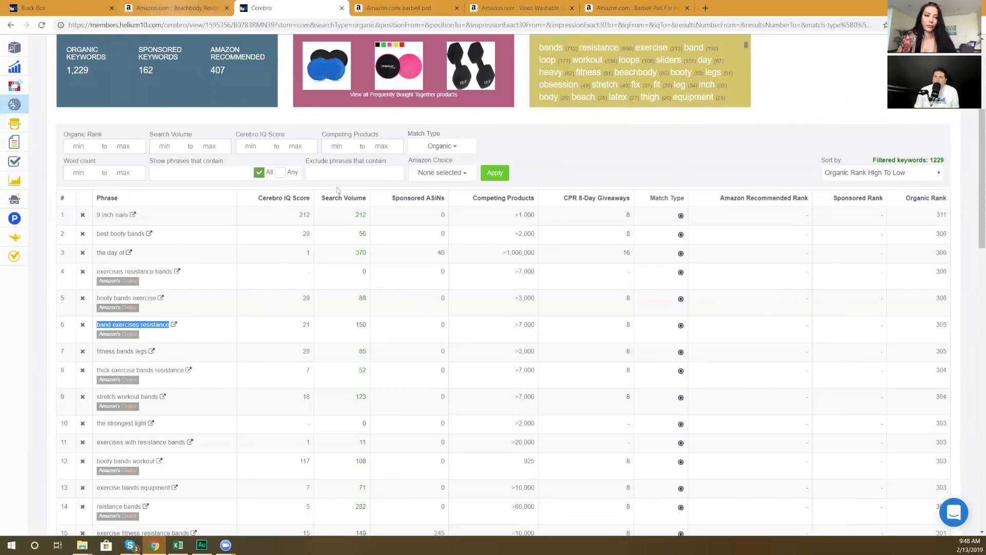
Step: Check the Beachbody listing against the organic rank of "band exercises resistance" in Cerebro, highlighting the rank and the phrase
click(172, 8)
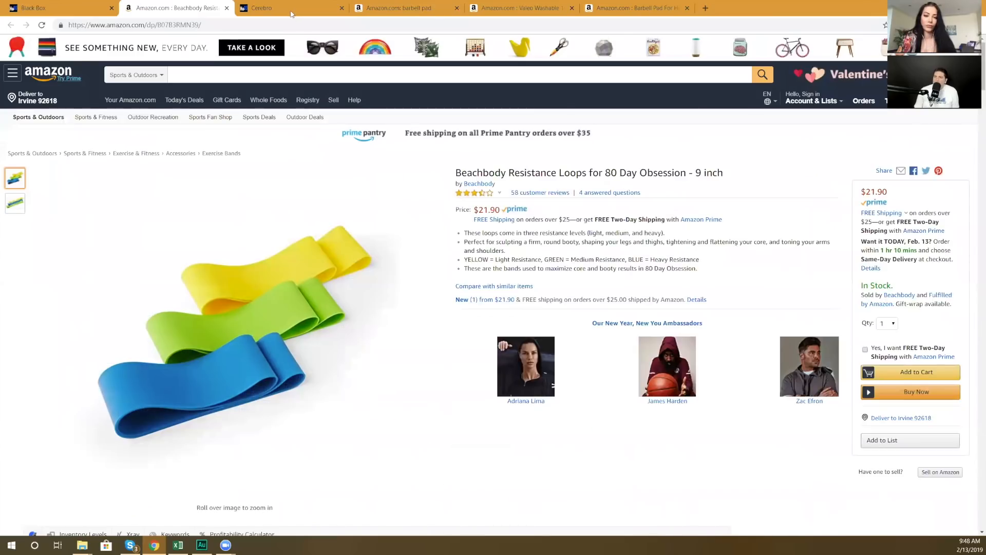
key(ctrl+Tab)
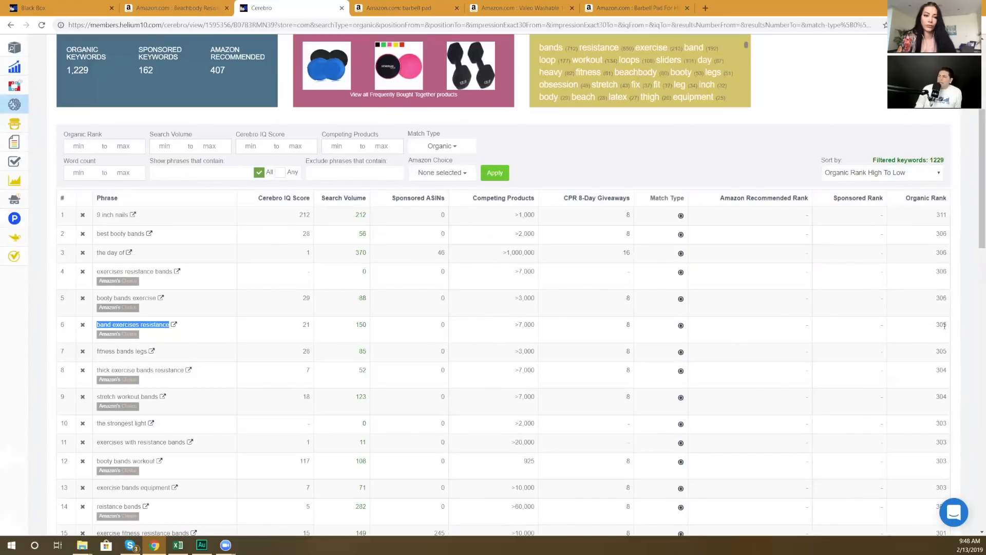
drag(944, 324, 936, 324)
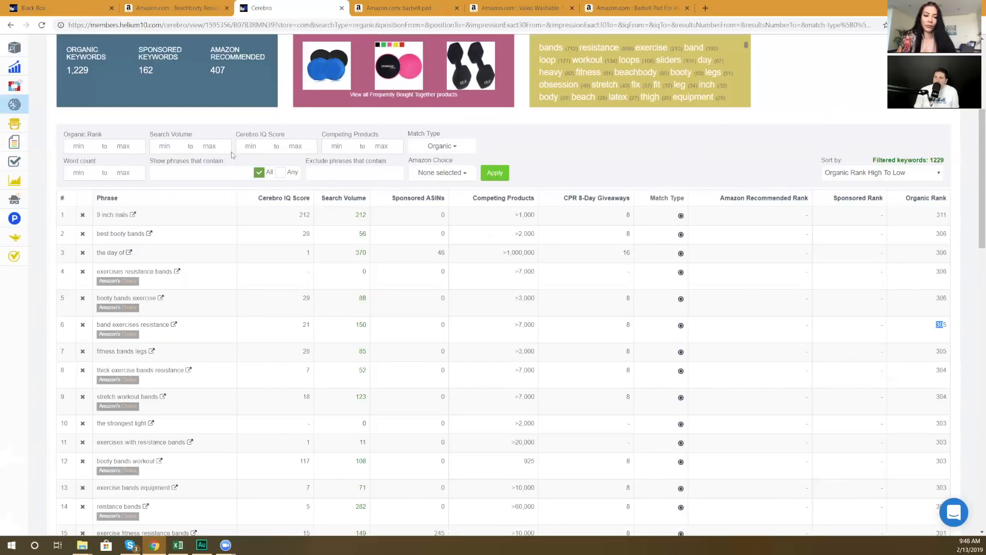
scroll(101, 107, up, 1)
scroll(101, 106, up, 4)
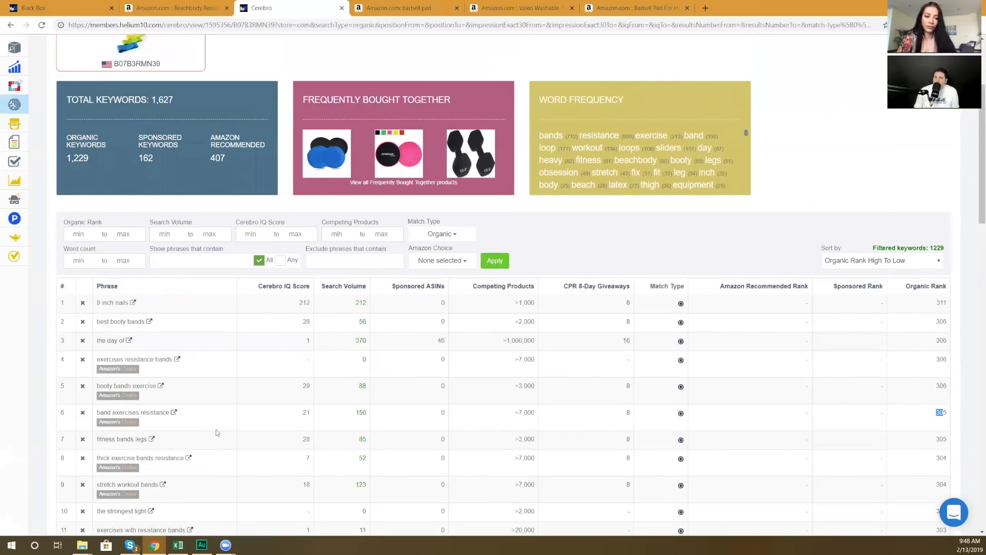
scroll(150, 338, up, 1)
scroll(100, 397, down, 4)
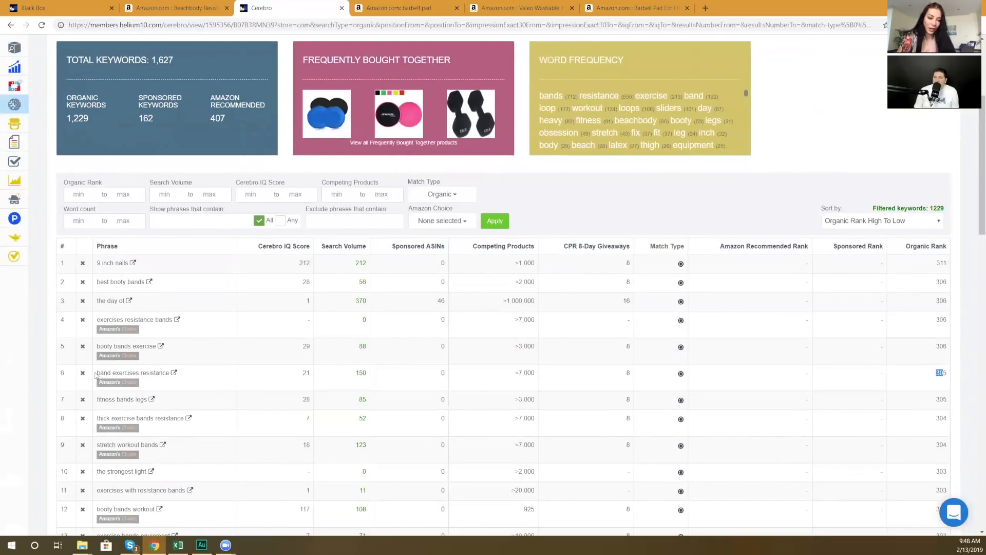
drag(100, 374, 169, 373)
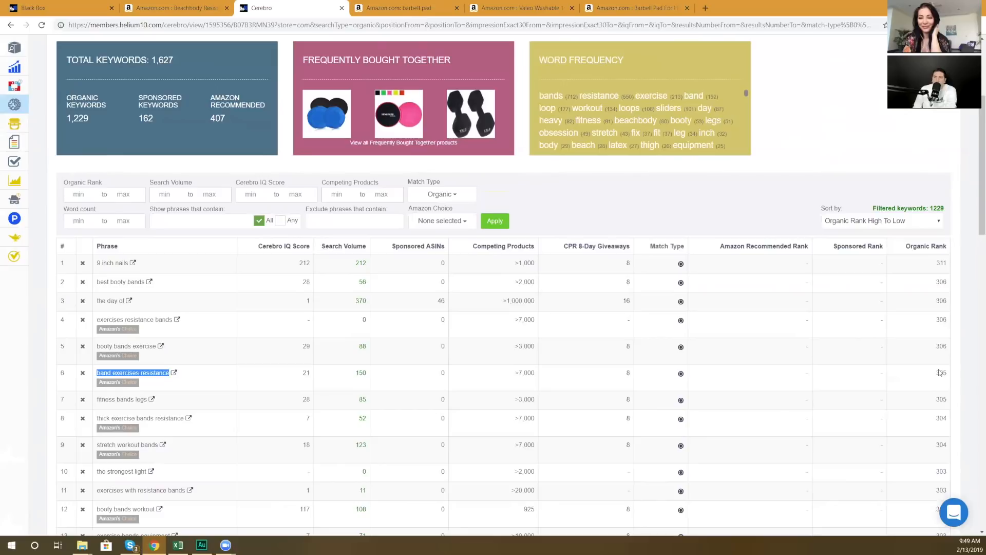
Step: Filter the Cerebro keywords to an organic rank from 1 to 12
click(94, 193)
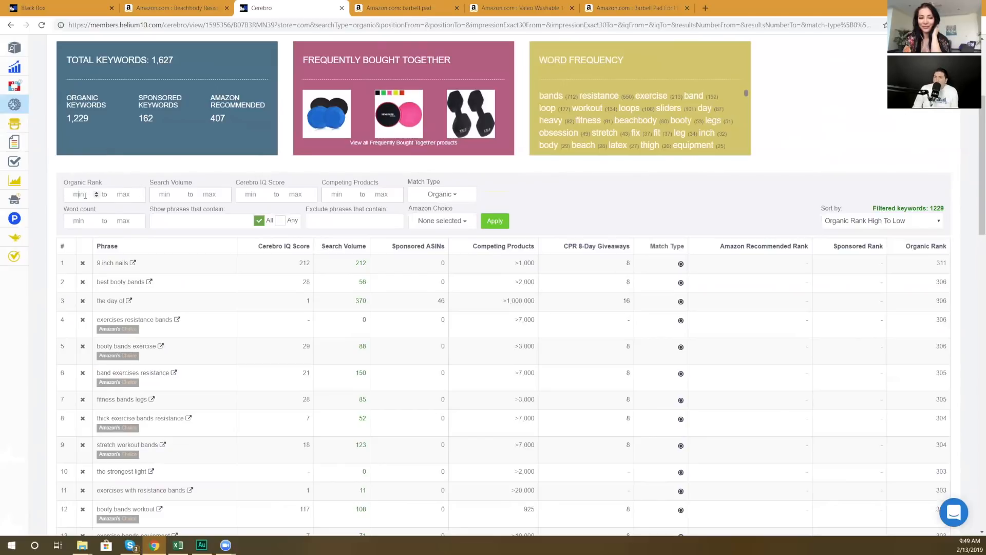
text(1)
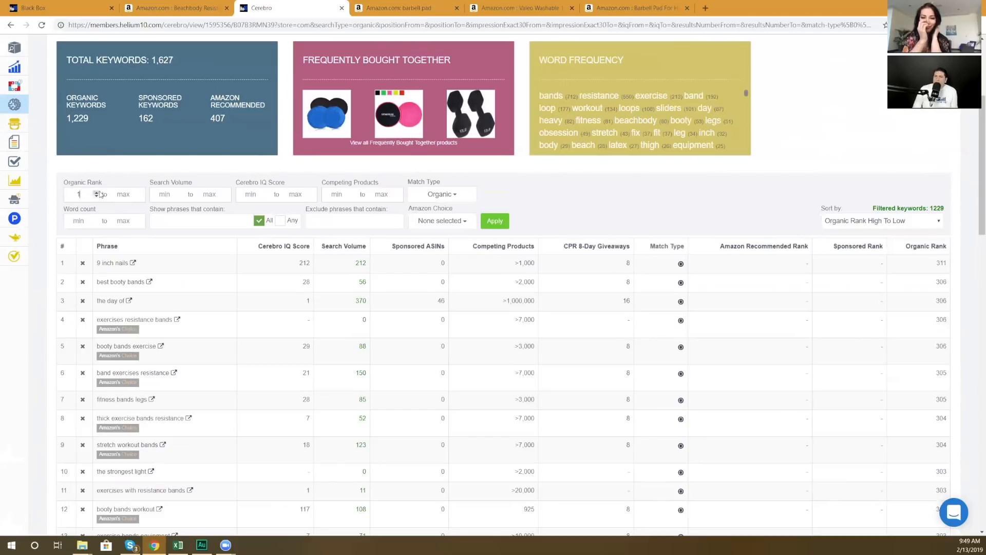
click(127, 198)
text(12)
click(496, 222)
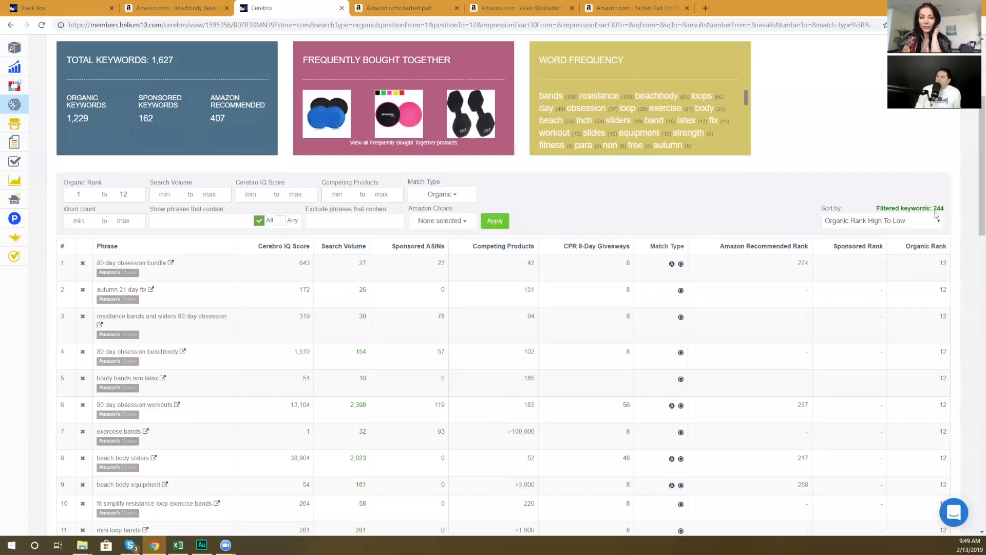
Step: Sort the filtered Cerebro keywords by organic rank from low to high and highlight the phrase "loop resistance bands 9 inch"
click(494, 220)
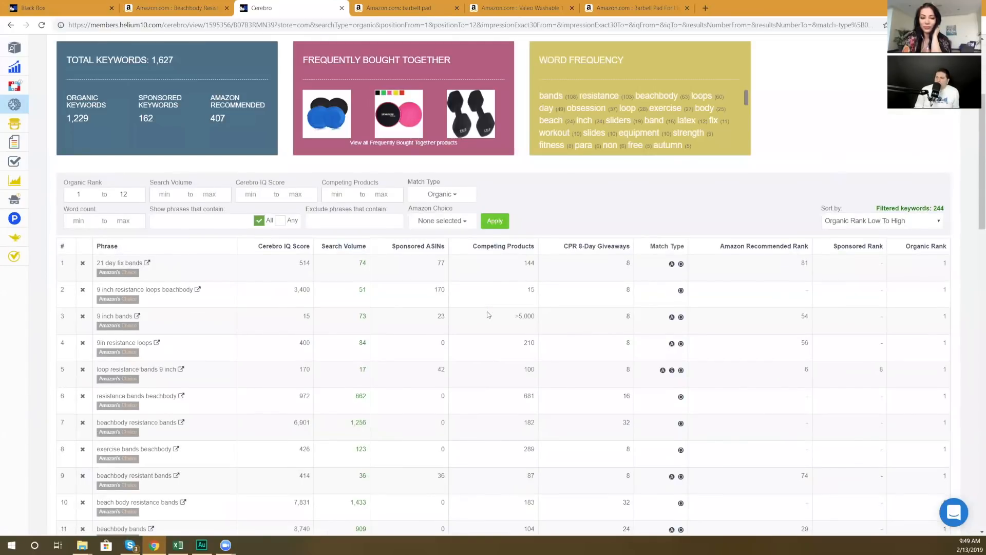
scroll(487, 311, down, 3)
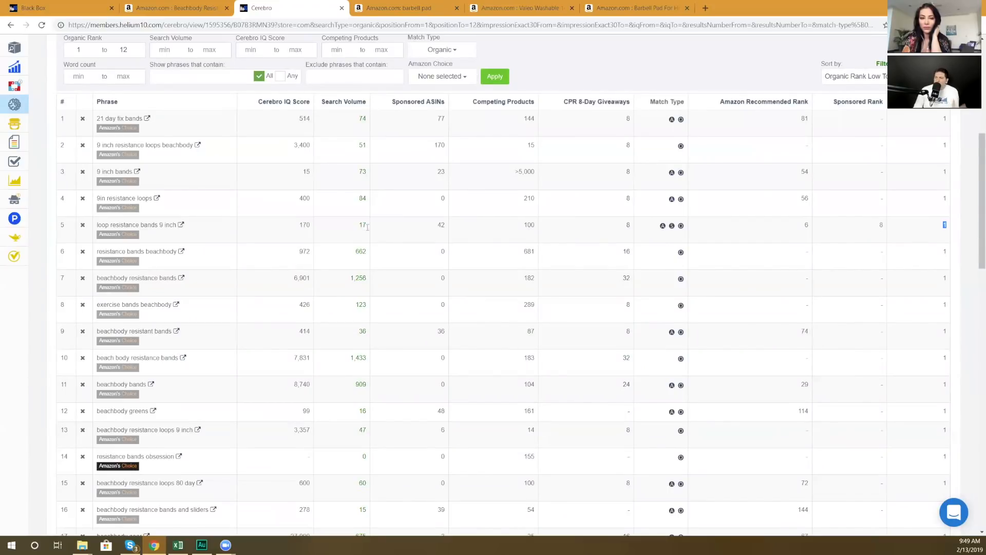
drag(97, 224, 176, 227)
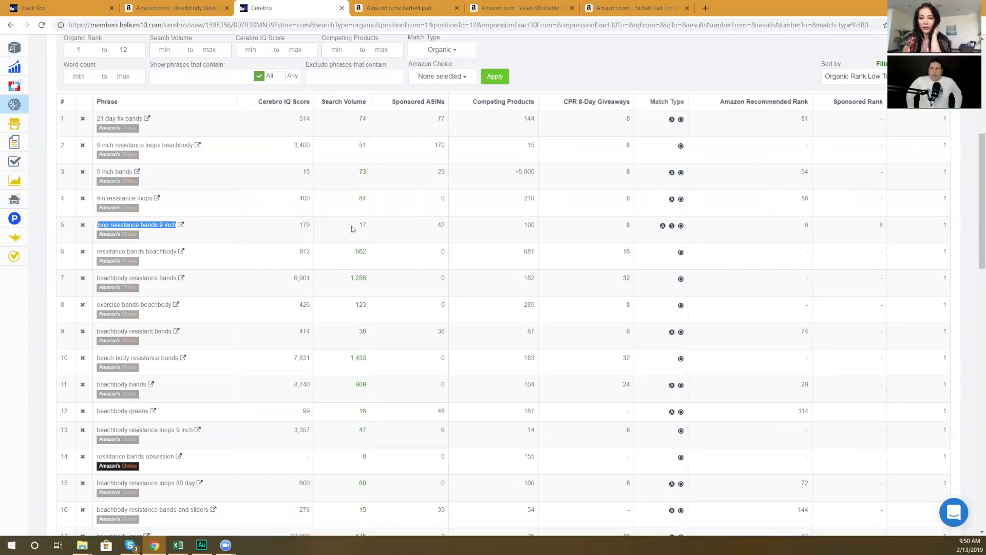
Step: Filter the Cerebro keywords to a minimum search volume of 500, keeping the organic rank range
scroll(351, 229, up, 3)
scroll(77, 224, up, 1)
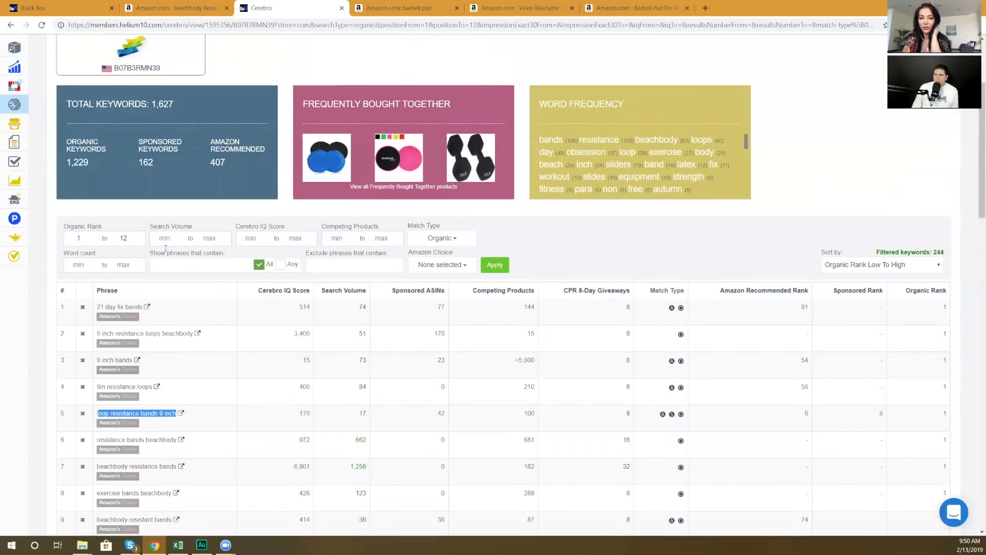
click(164, 242)
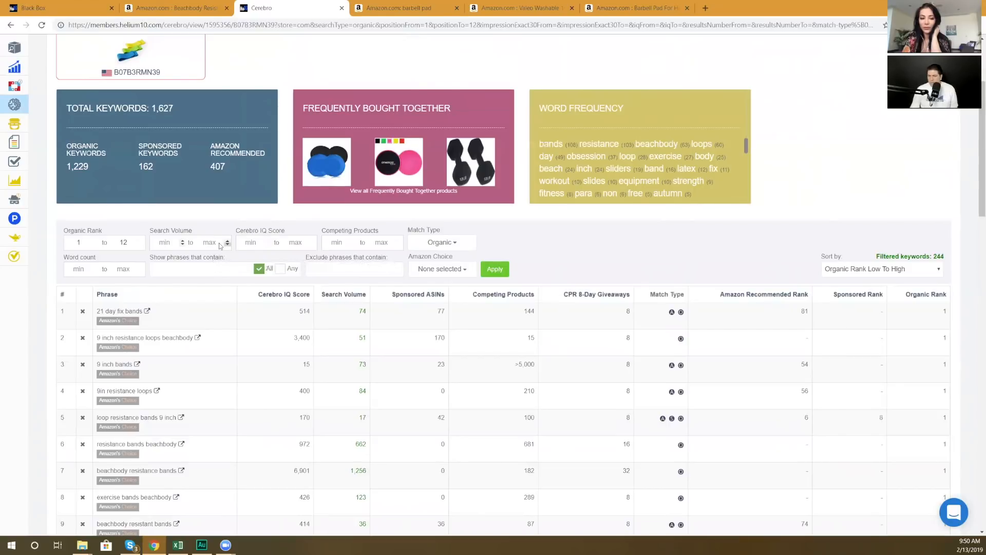
text(500)
click(503, 271)
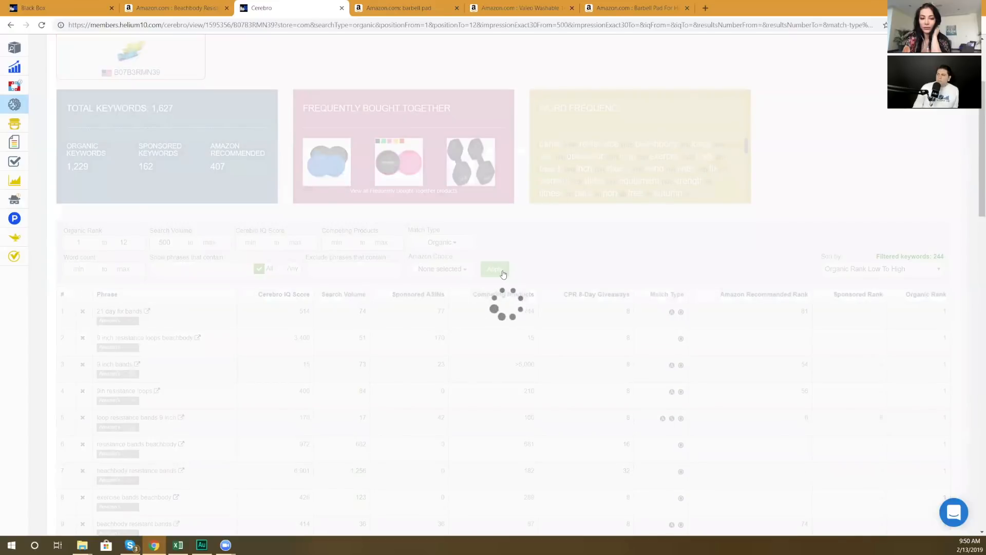
scroll(505, 279, down, 1)
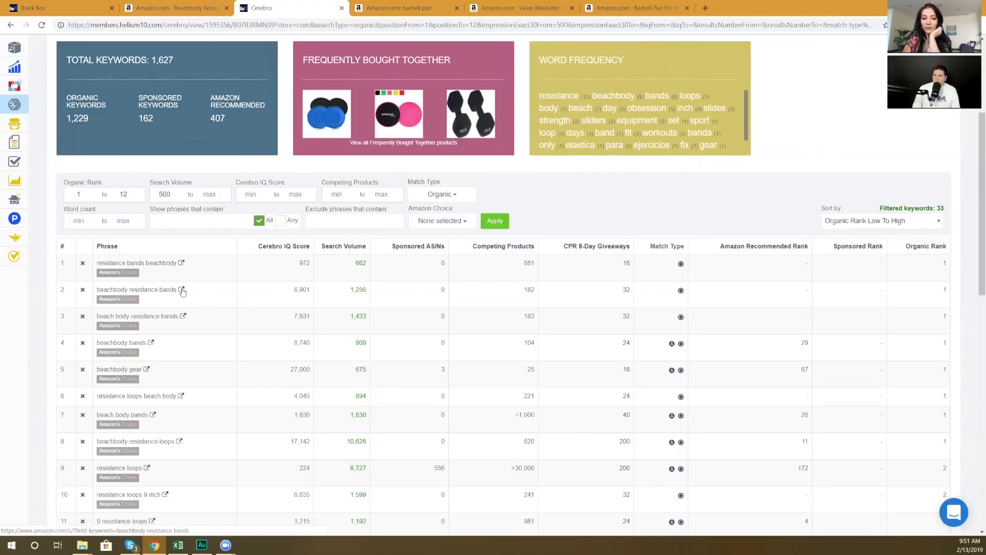
Step: Run Xray on the Amazon search results for the Cerebro phrase "beachbody resistance bands" and revisit the Beachbody Resistance Loops listing
click(182, 290)
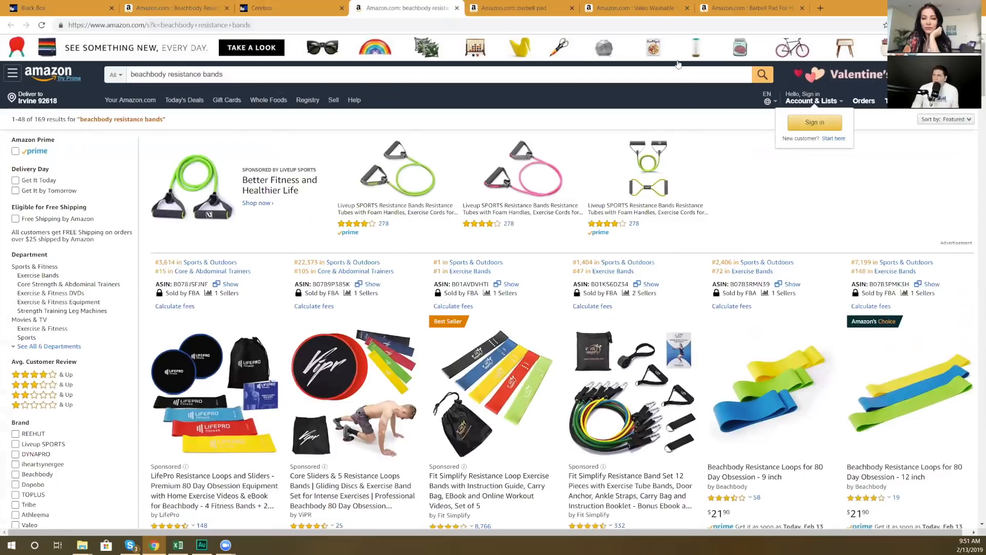
mouse_move(840, 103)
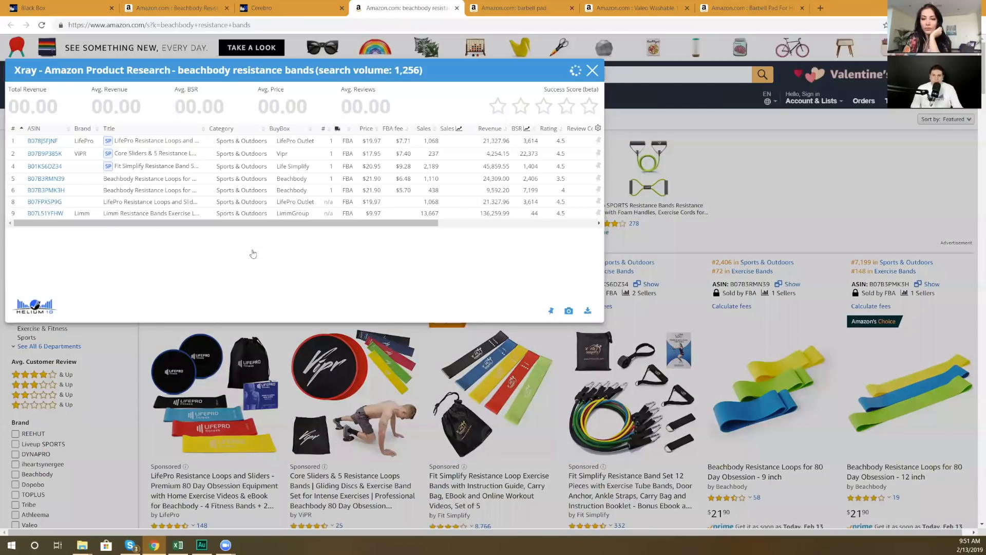
key(ctrl+2)
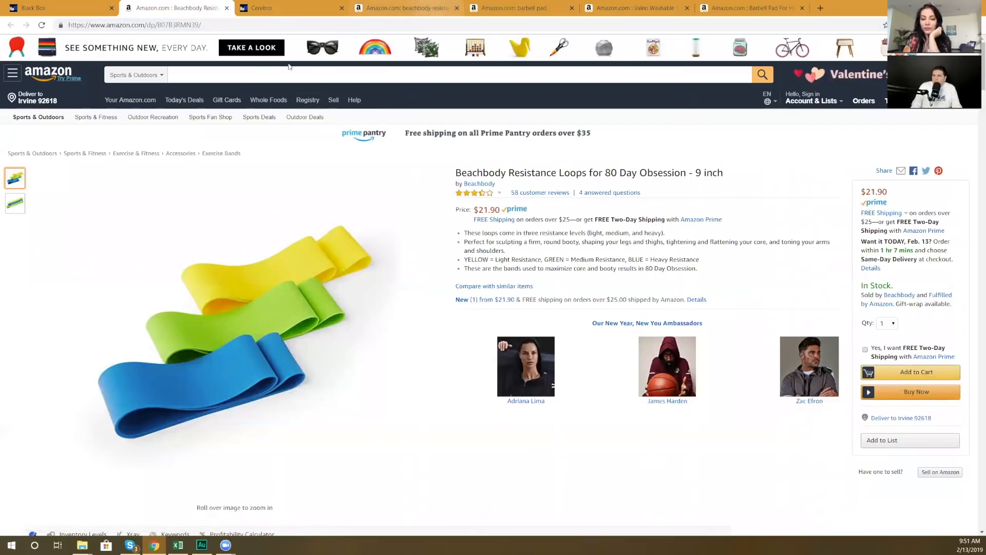
click(407, 8)
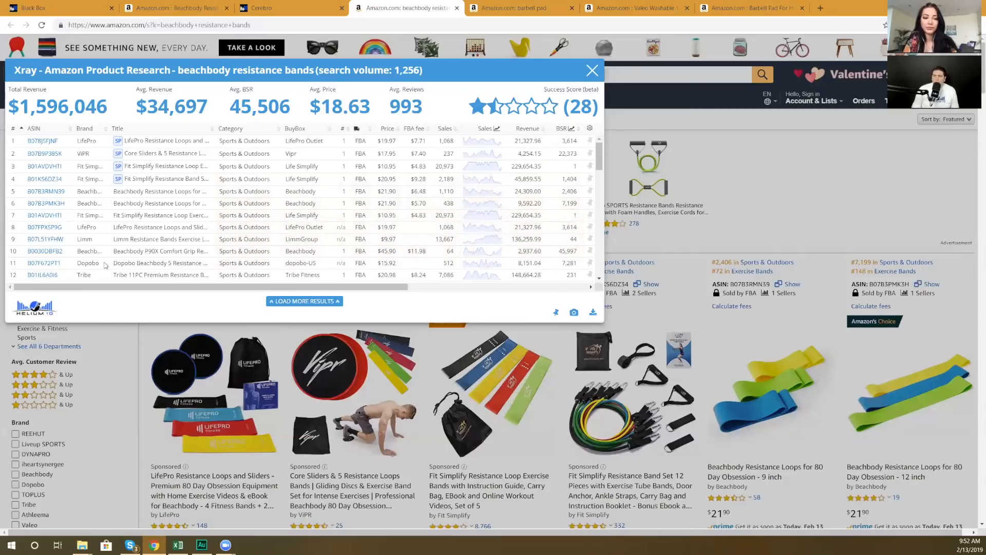
Step: Examine the Xray table across its revenue, review, dimension and image columns for the competing products, and close Xray
drag(316, 288, 437, 290)
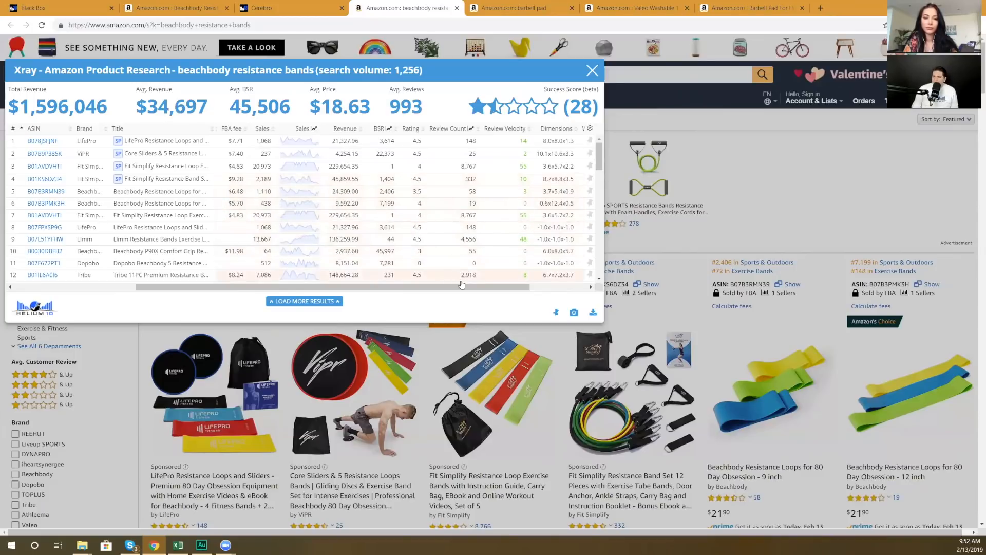
drag(469, 287, 525, 289)
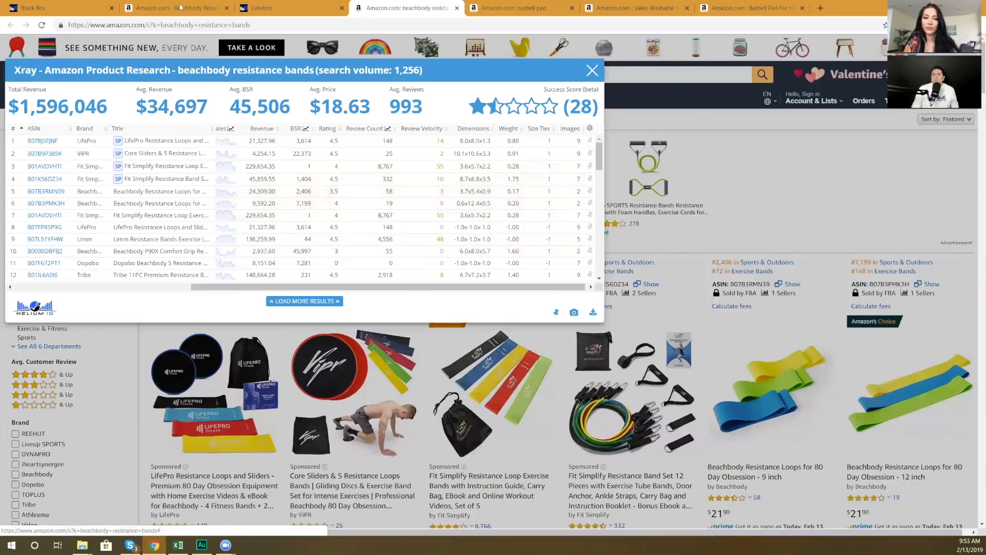
click(256, 46)
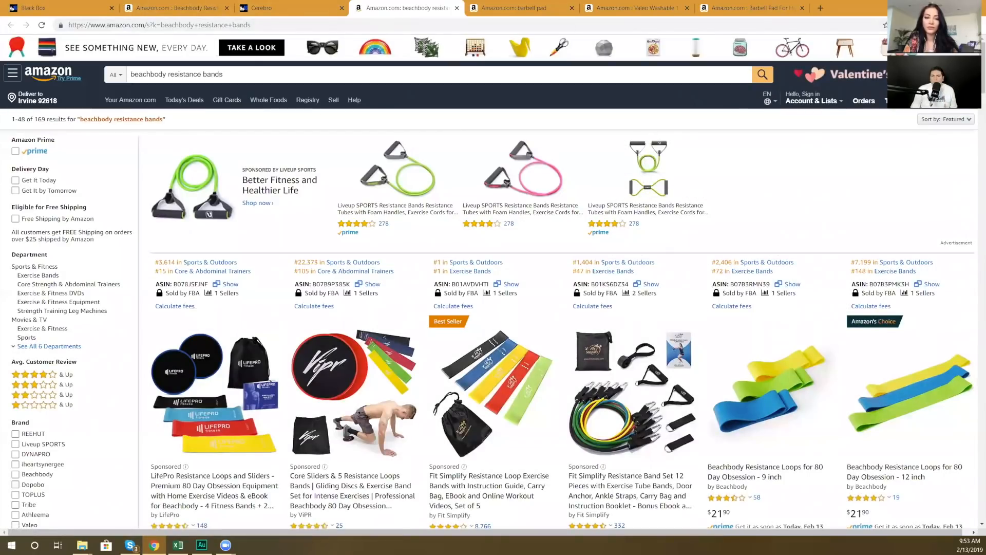